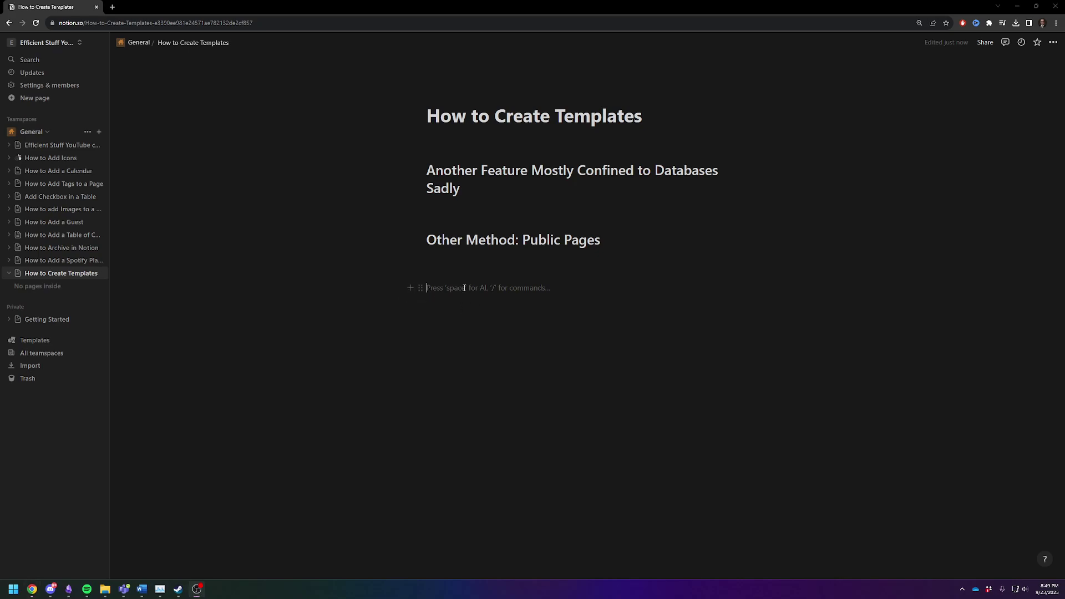
Create a new page, look through the Templates gallery, then close it to return to the blank page
click(485, 328)
click(35, 97)
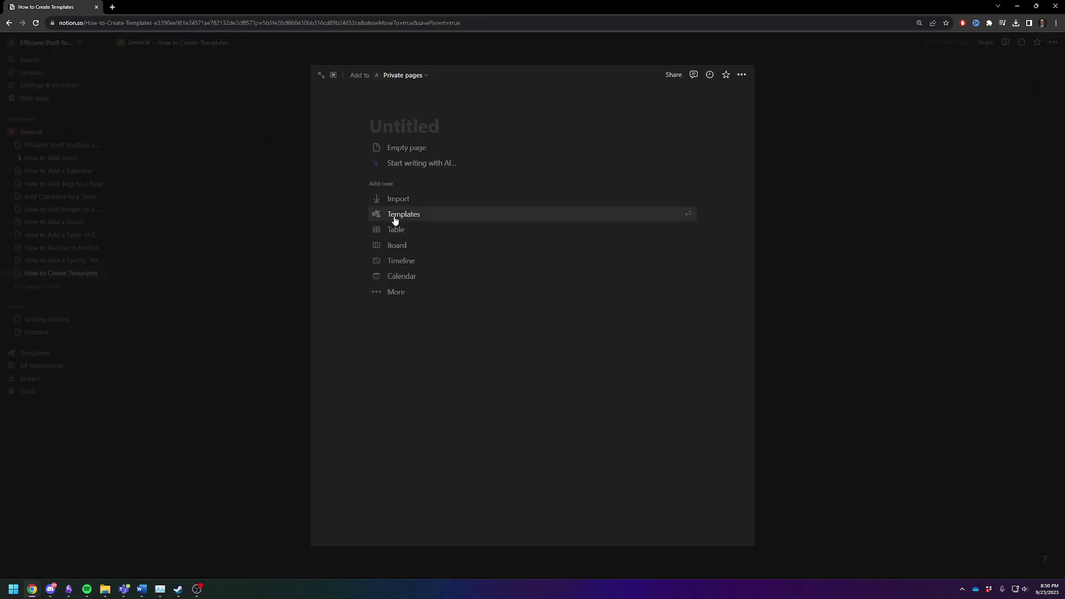
click(401, 218)
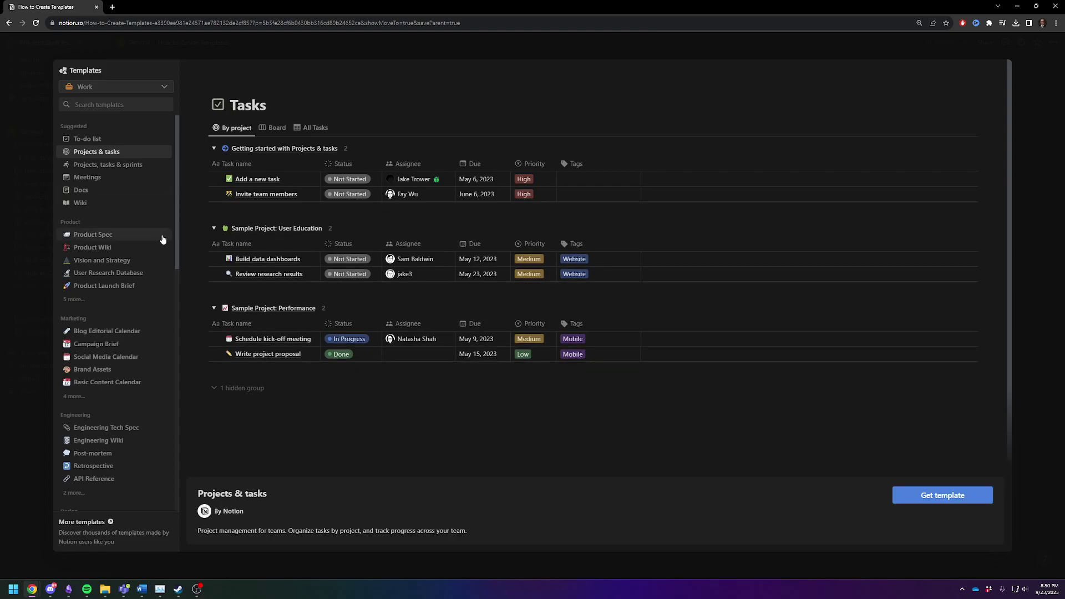
scroll(117, 204, down, 4)
scroll(115, 200, down, 8)
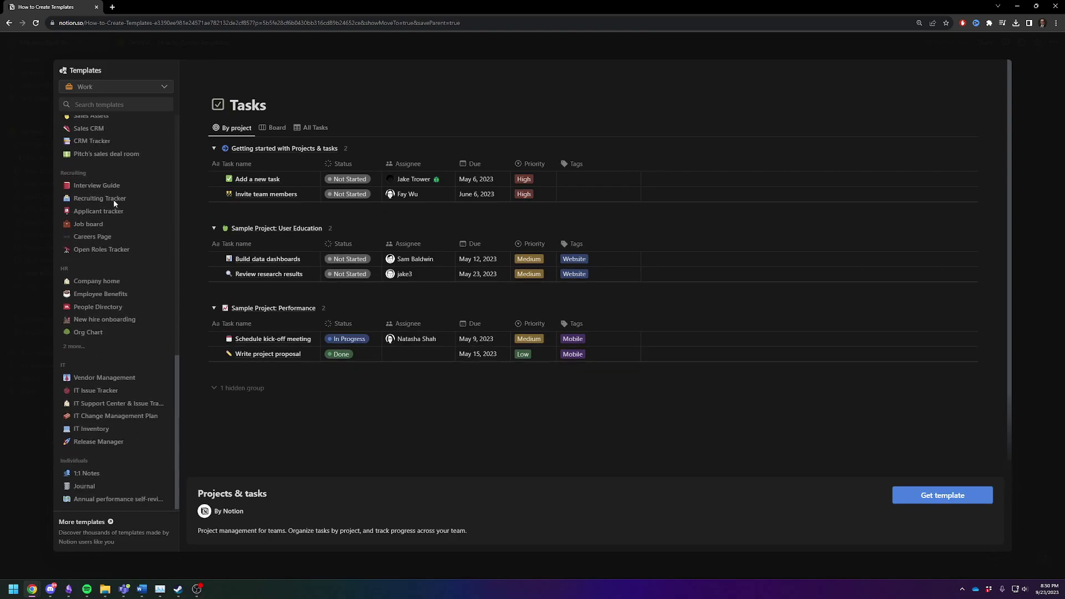
scroll(113, 201, up, 12)
scroll(111, 204, down, 5)
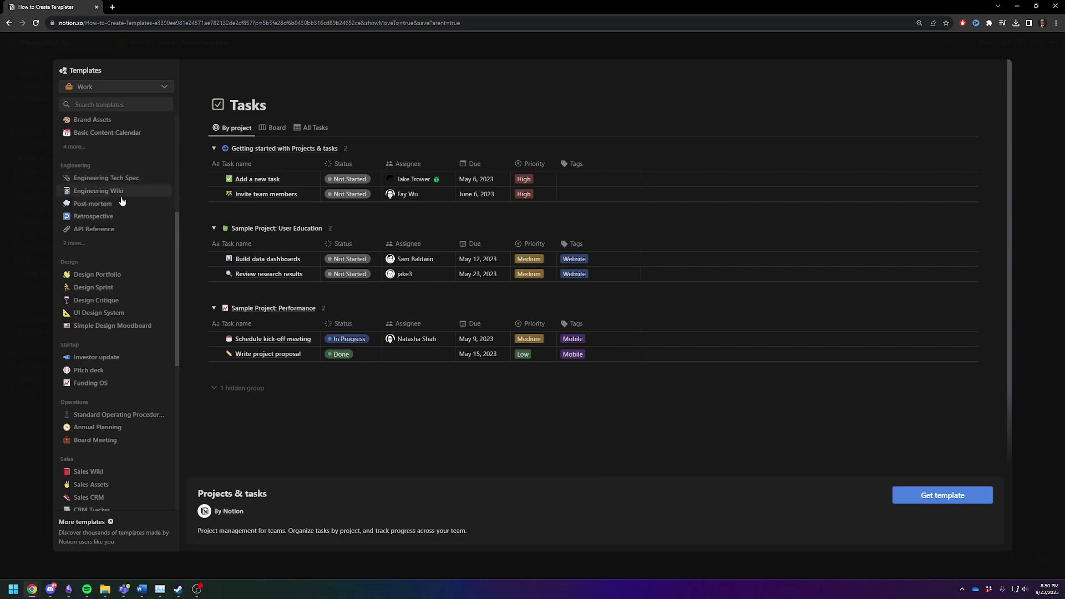
key(Escape)
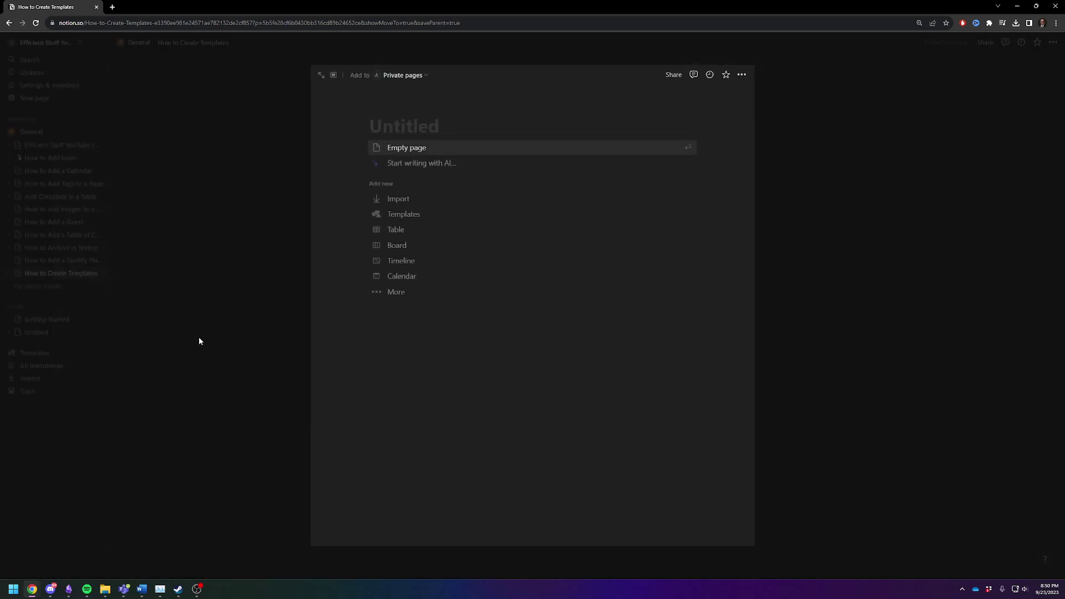
Insert a full-page database titled 'Templates Database Example' below the last heading of How to Create Templates
click(199, 337)
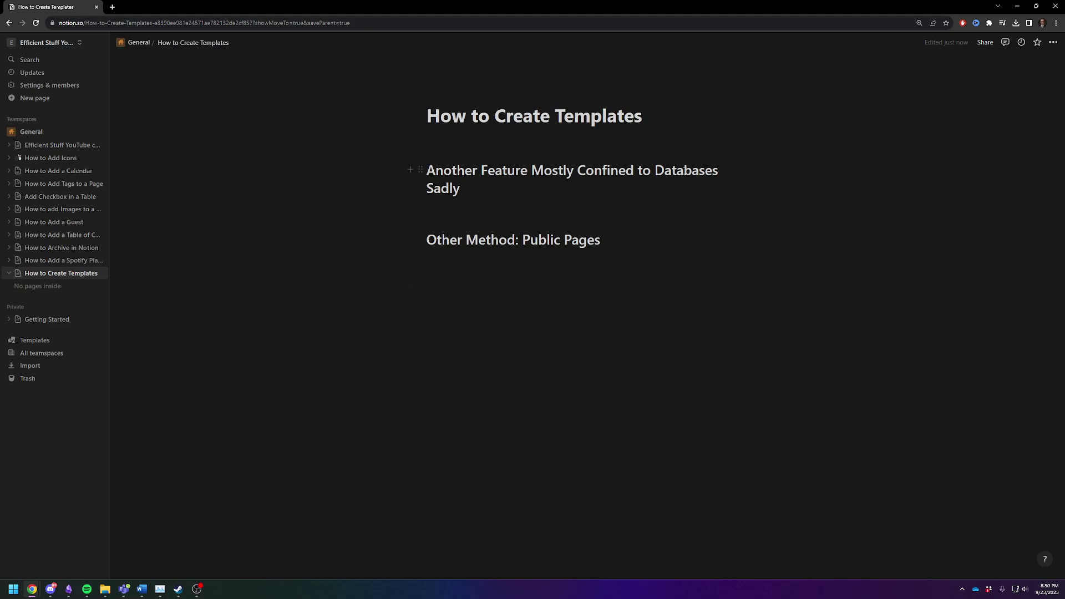
double_click(576, 238)
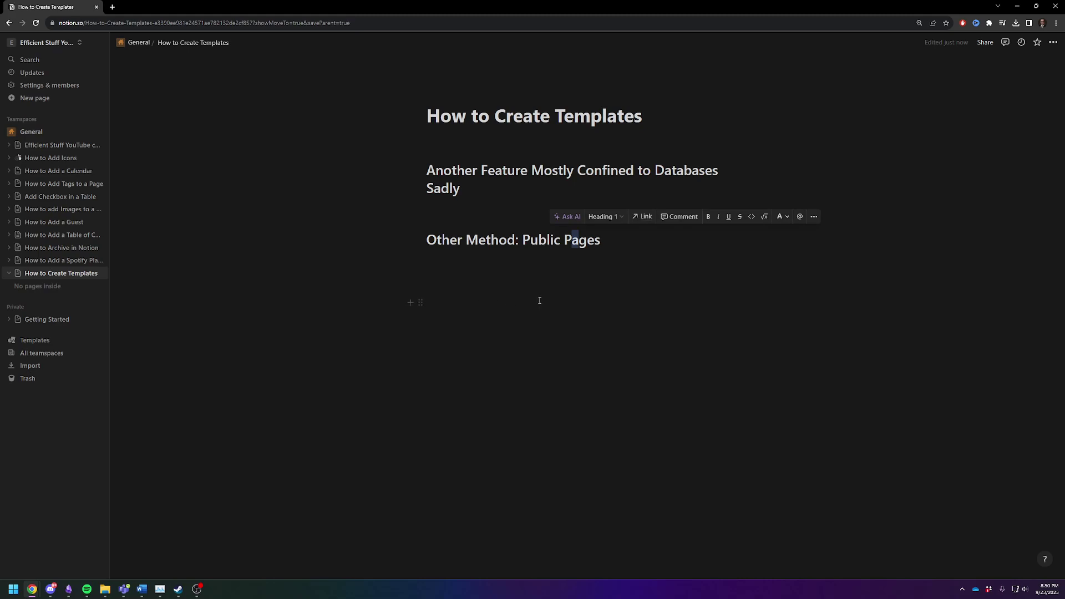
click(749, 292)
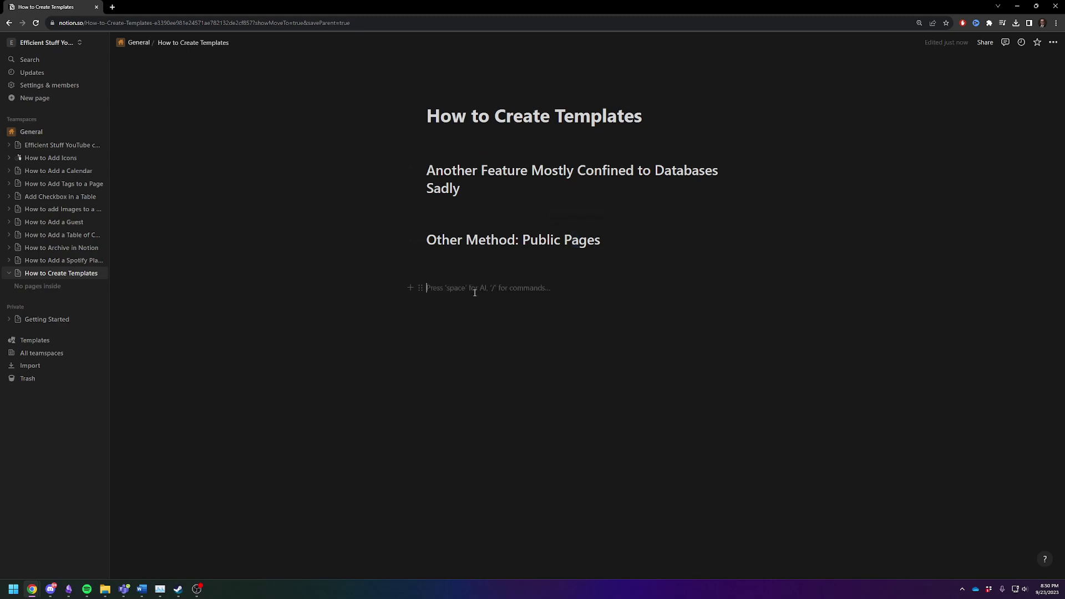
text(/datat)
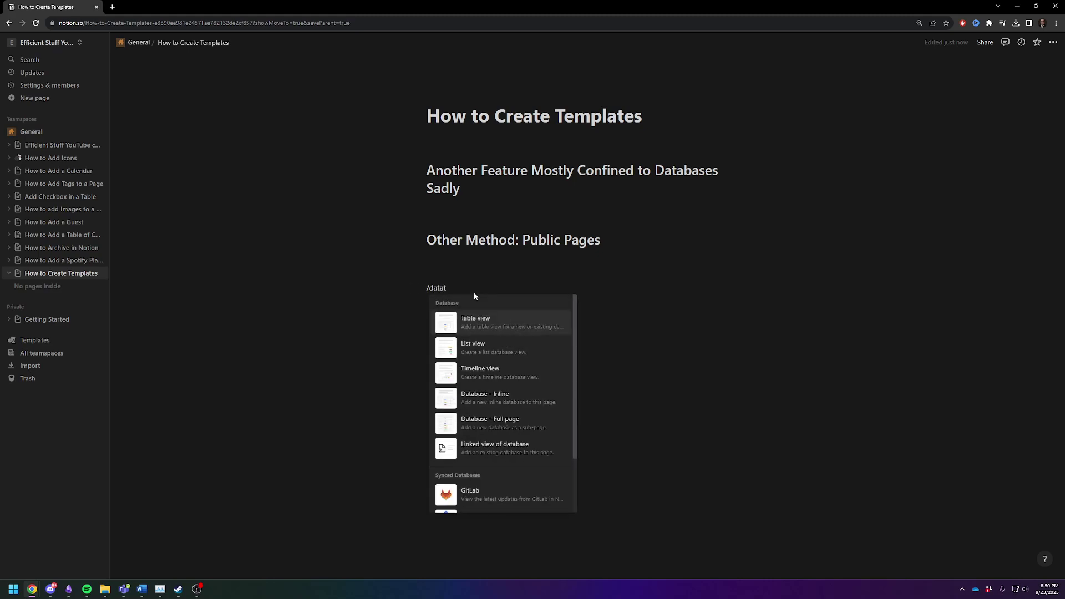
key(BackSpace)
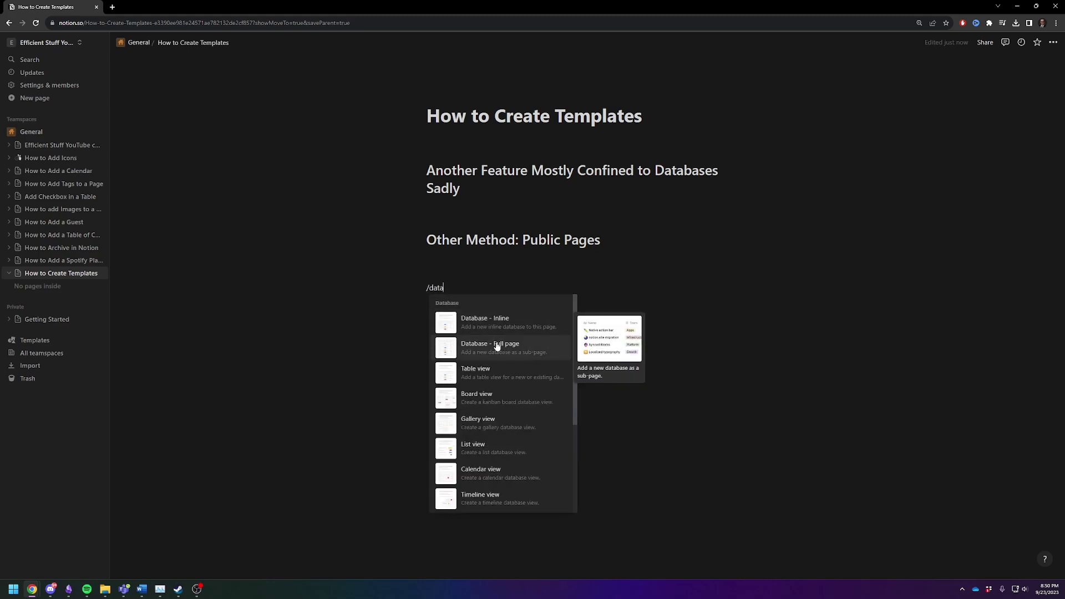
click(465, 348)
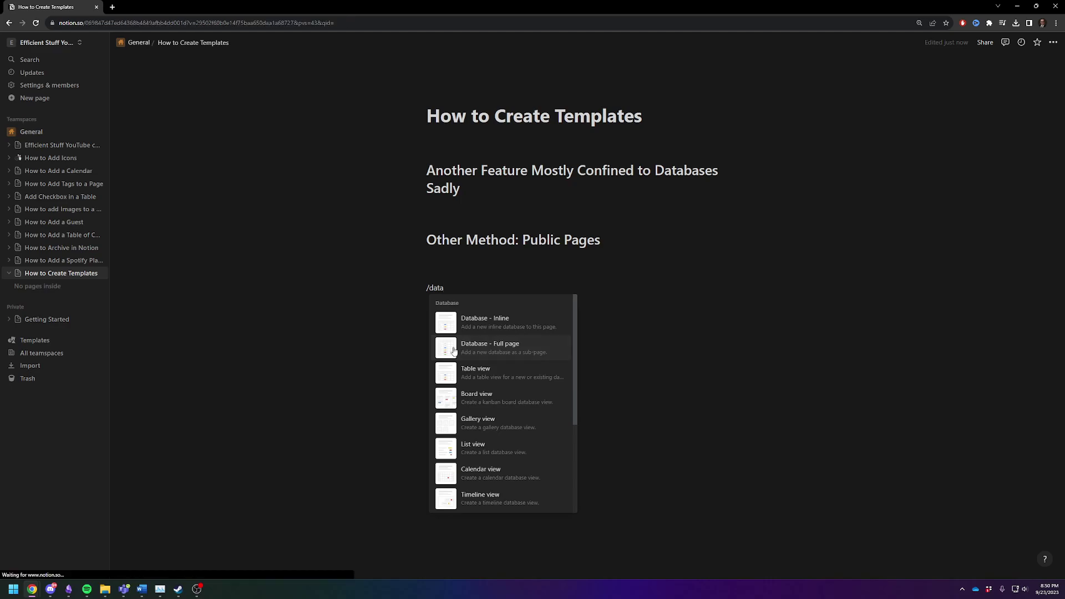
text(Templates)
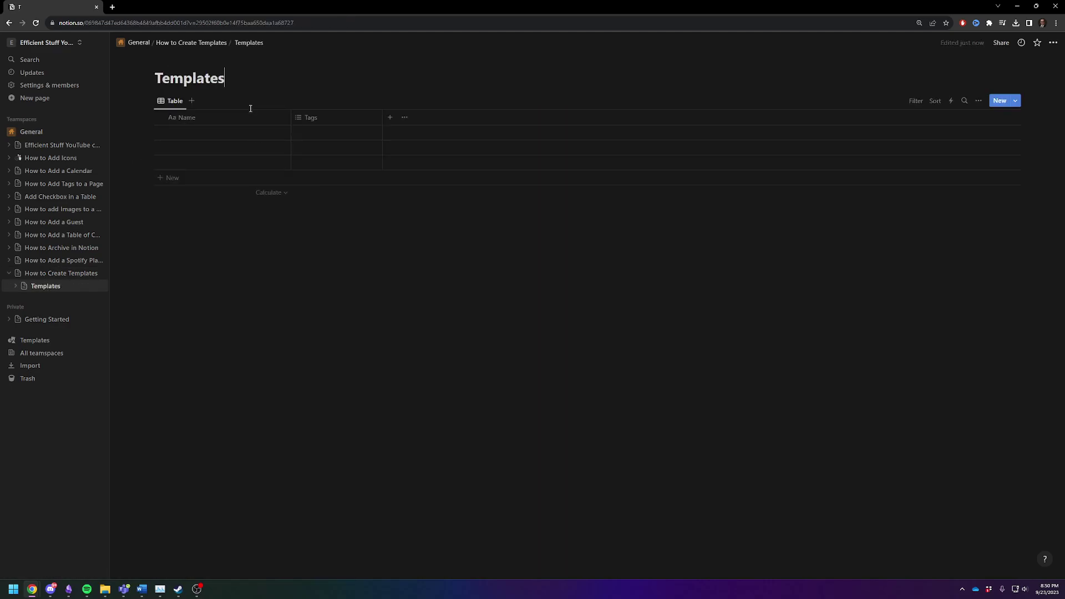
text( Database Example)
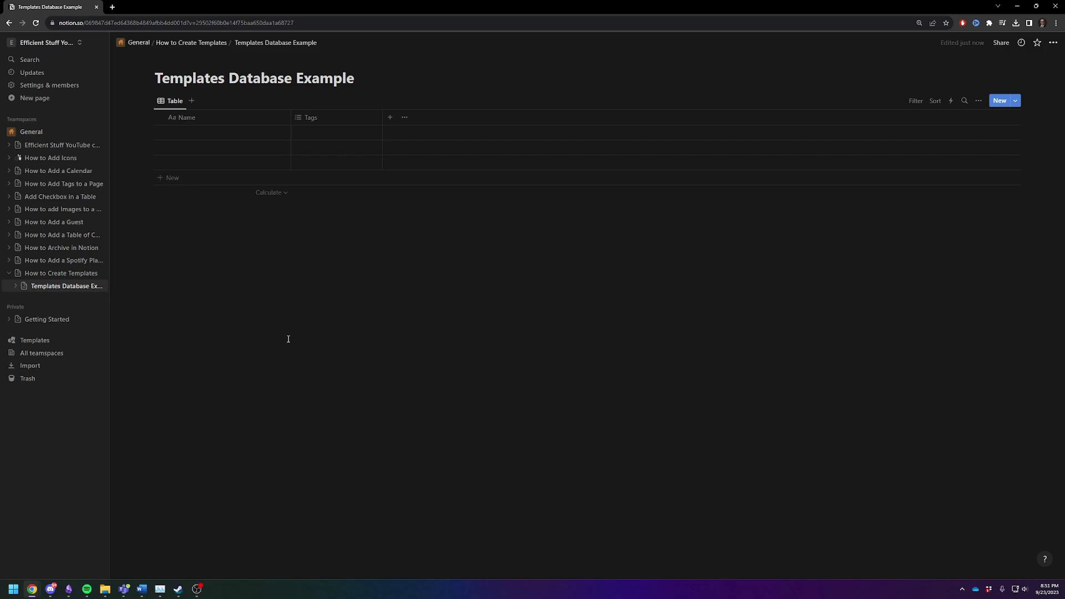
Open the How to Add a Table of Contents page and select its body content
click(38, 241)
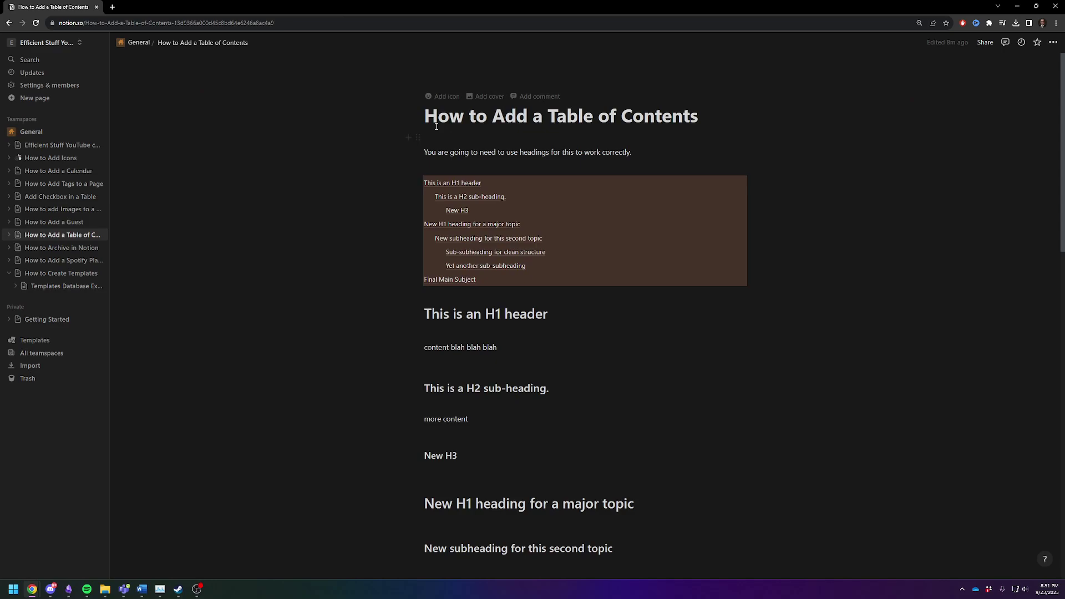
drag(425, 148, 548, 433)
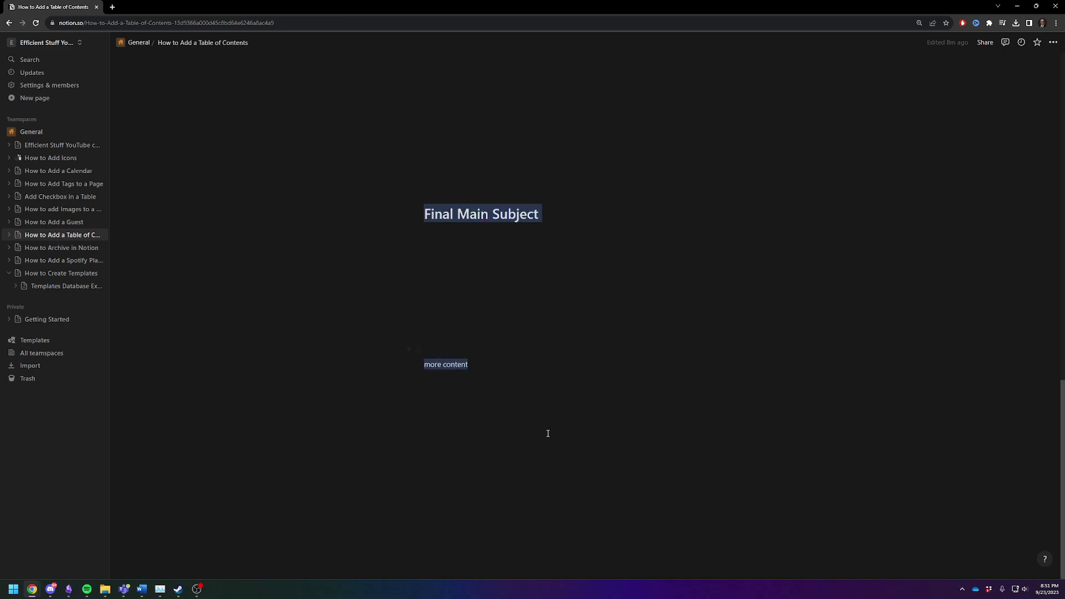
scroll(638, 442, up, 15)
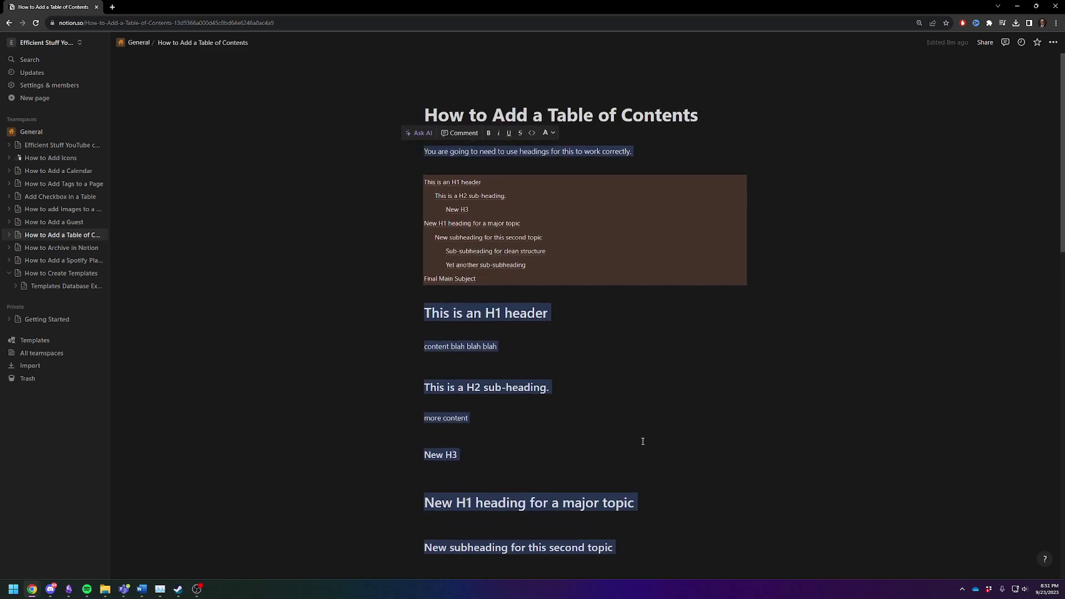
scroll(685, 371, down, 15)
scroll(523, 211, up, 15)
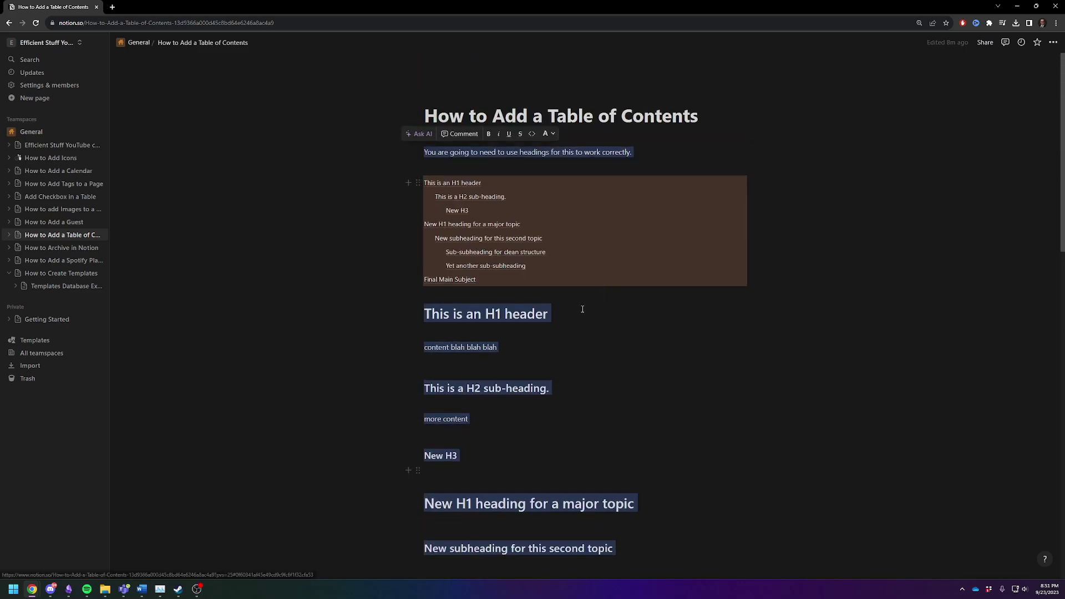
scroll(582, 309, down, 15)
scroll(560, 322, up, 3)
Clear the selection and jump to the 'This is an H1 header' section
click(490, 278)
scroll(499, 311, up, 15)
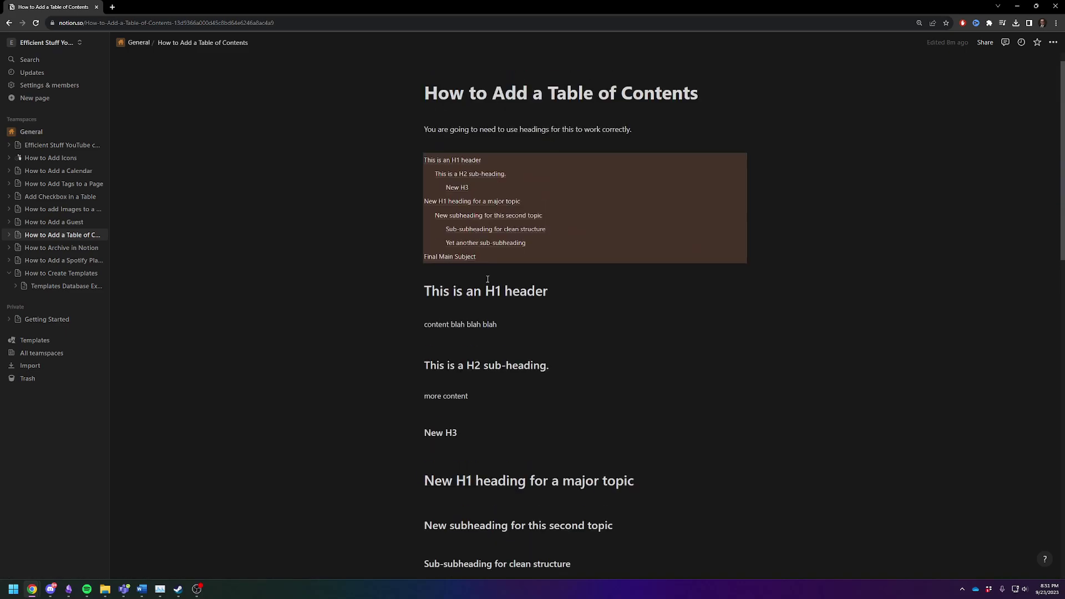
click(452, 182)
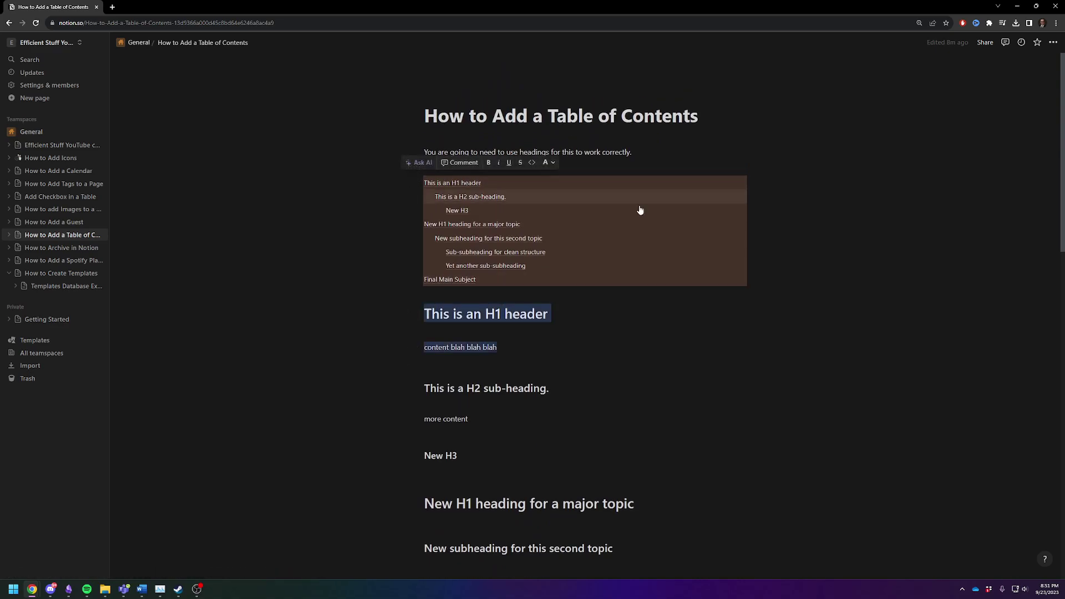
click(555, 166)
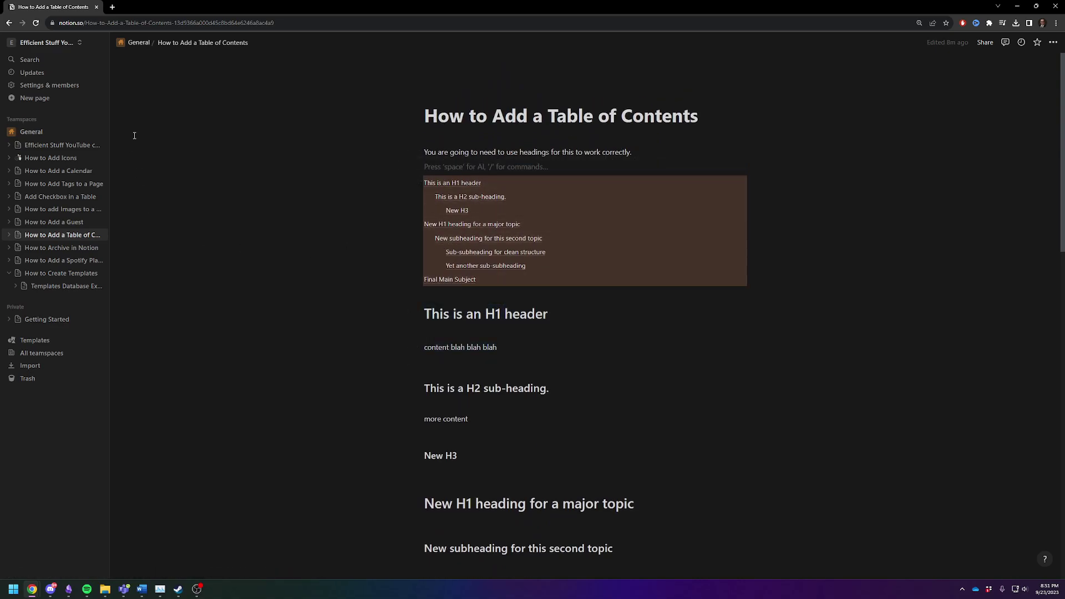
Open the first row of Templates Database Example as a full page
click(47, 288)
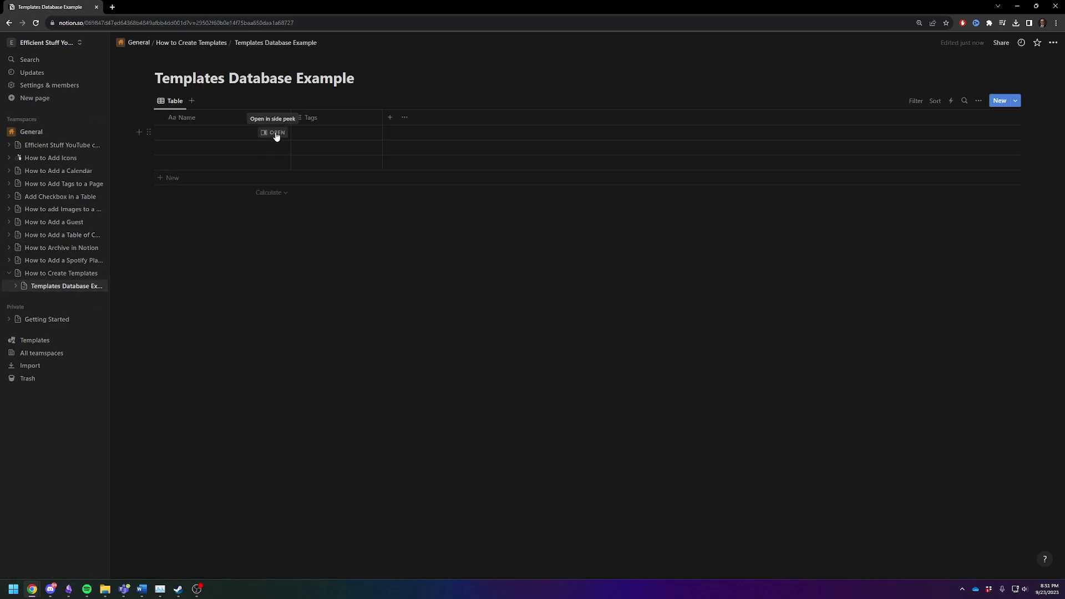
click(275, 135)
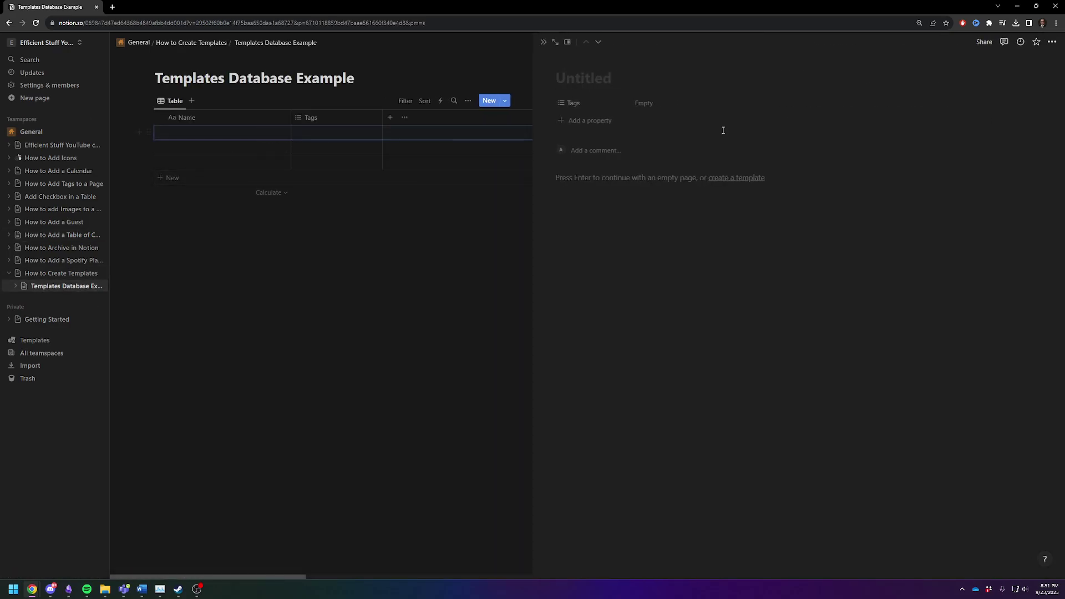
click(555, 42)
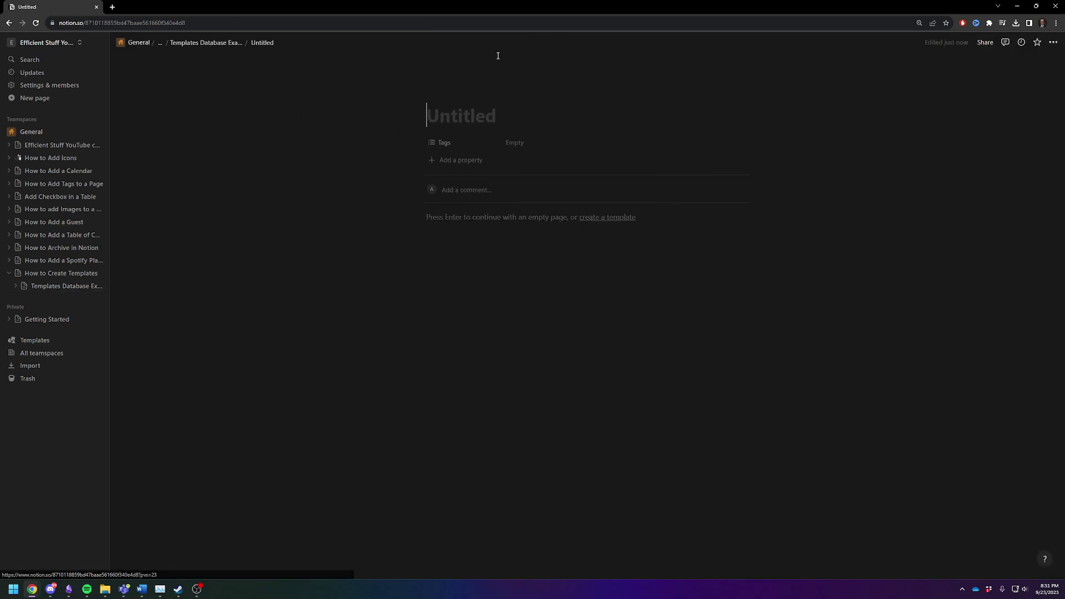
Create a template named 'TOC Template' and paste the table-of-contents content into its body
click(586, 219)
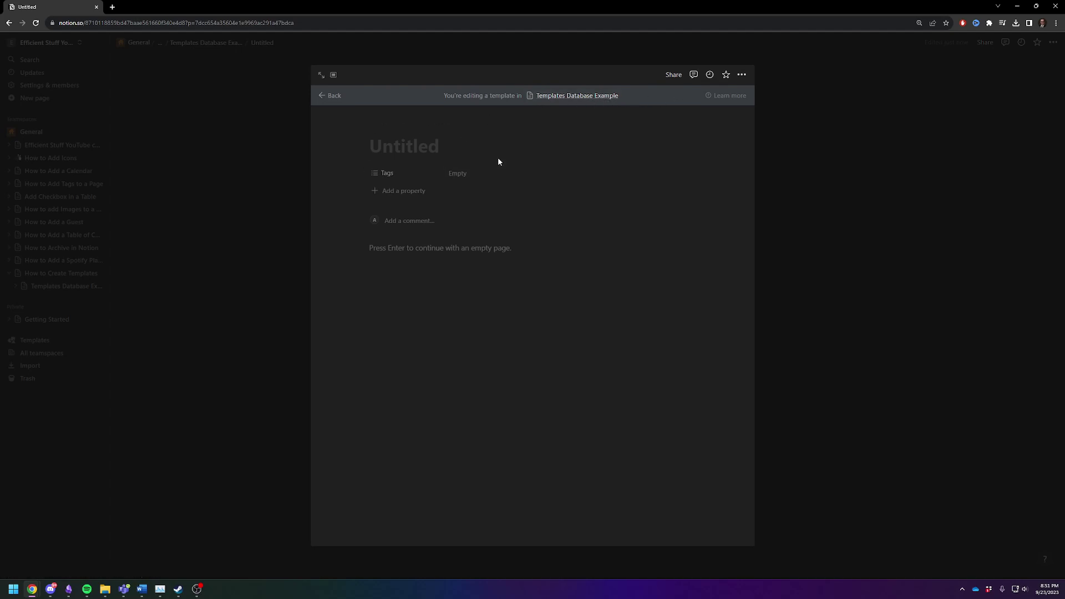
text(TOC )
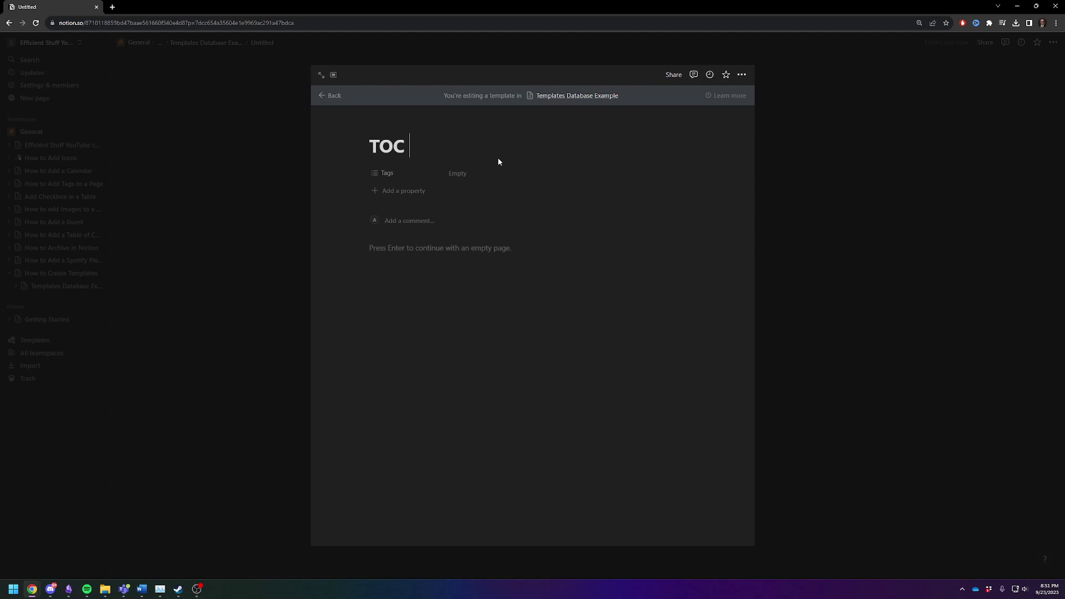
text(Template)
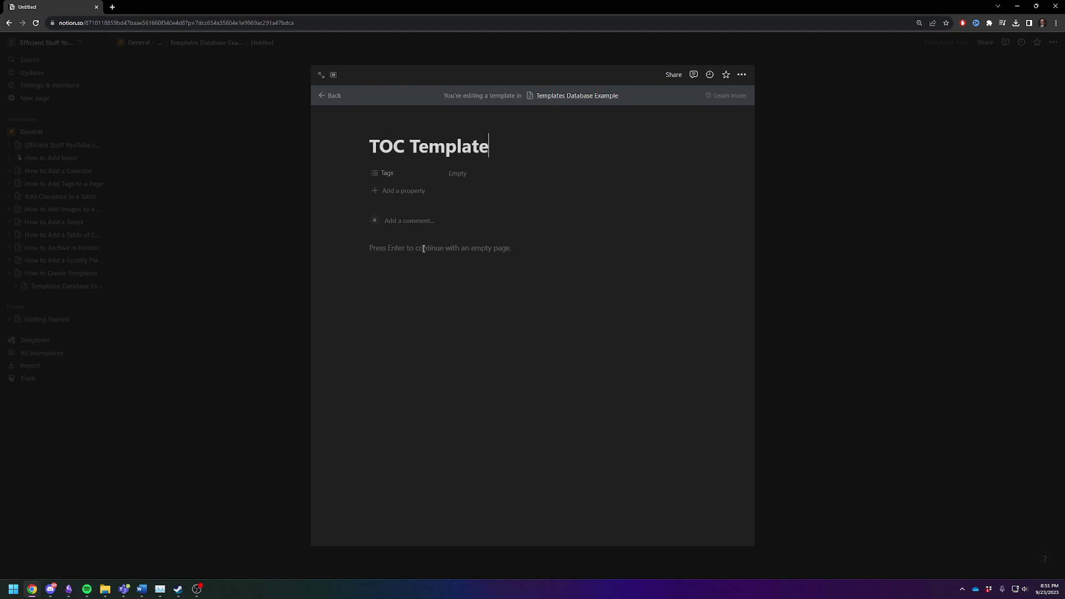
click(423, 249)
key(ctrl+v)
scroll(511, 297, up, 3)
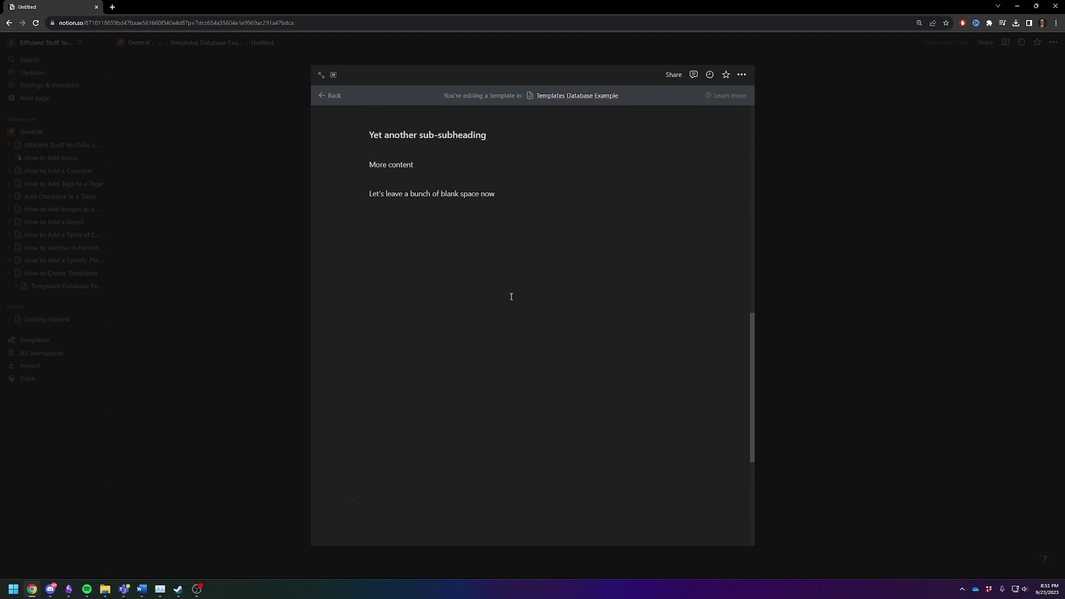
scroll(510, 296, up, 10)
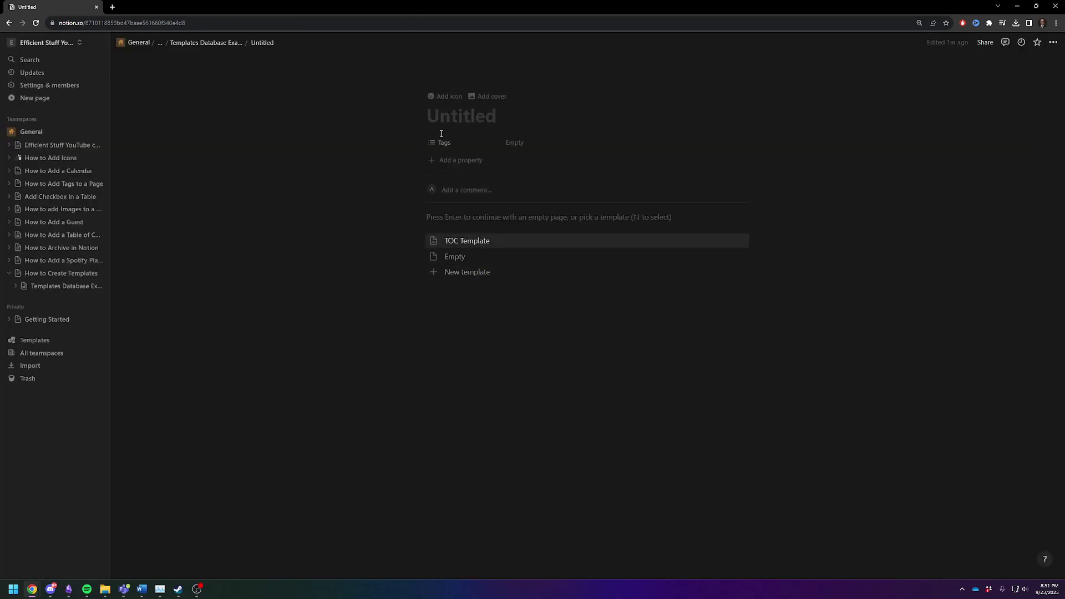
Open the second Templates Database Example row as a full page and apply the TOC Template
click(50, 293)
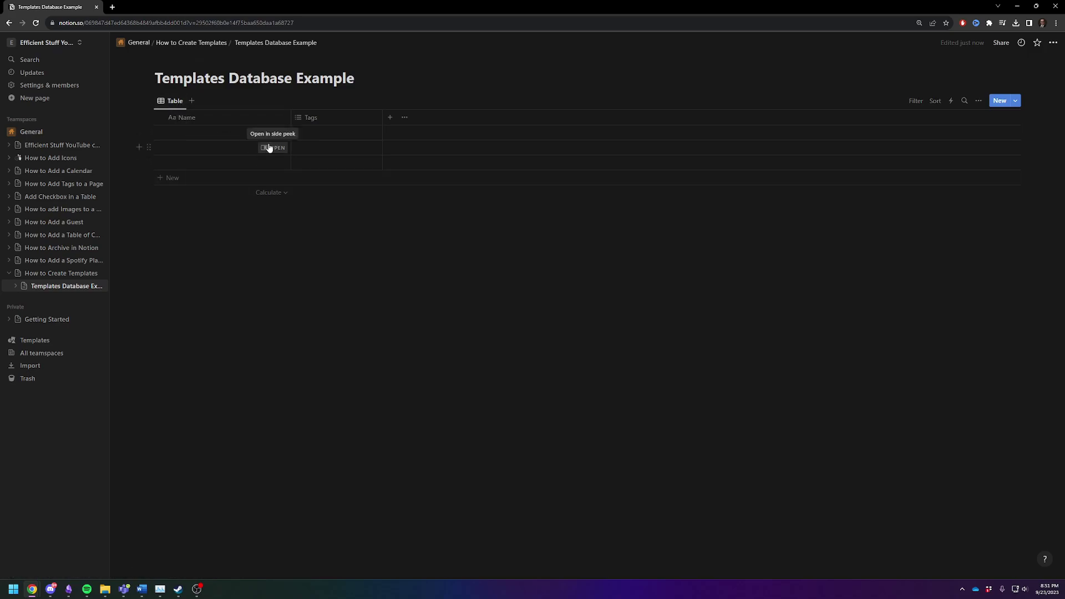
click(269, 148)
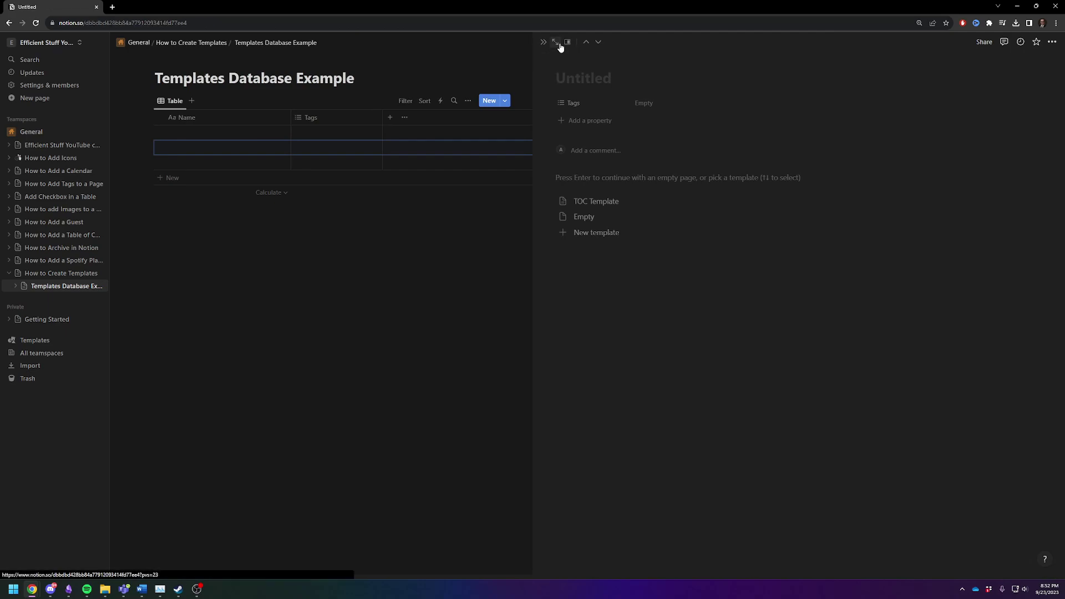
click(557, 43)
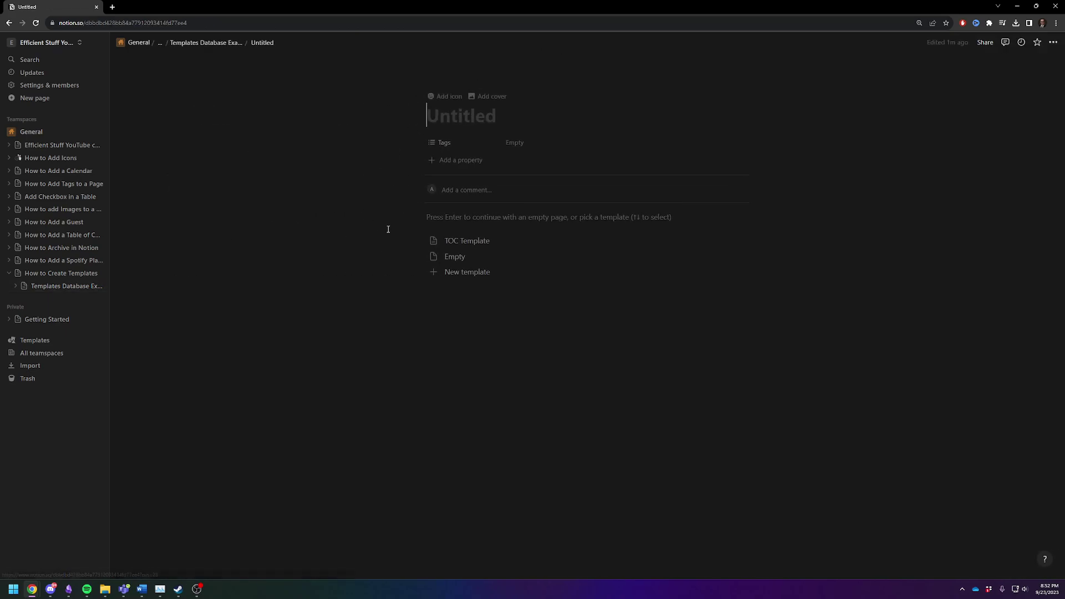
click(458, 240)
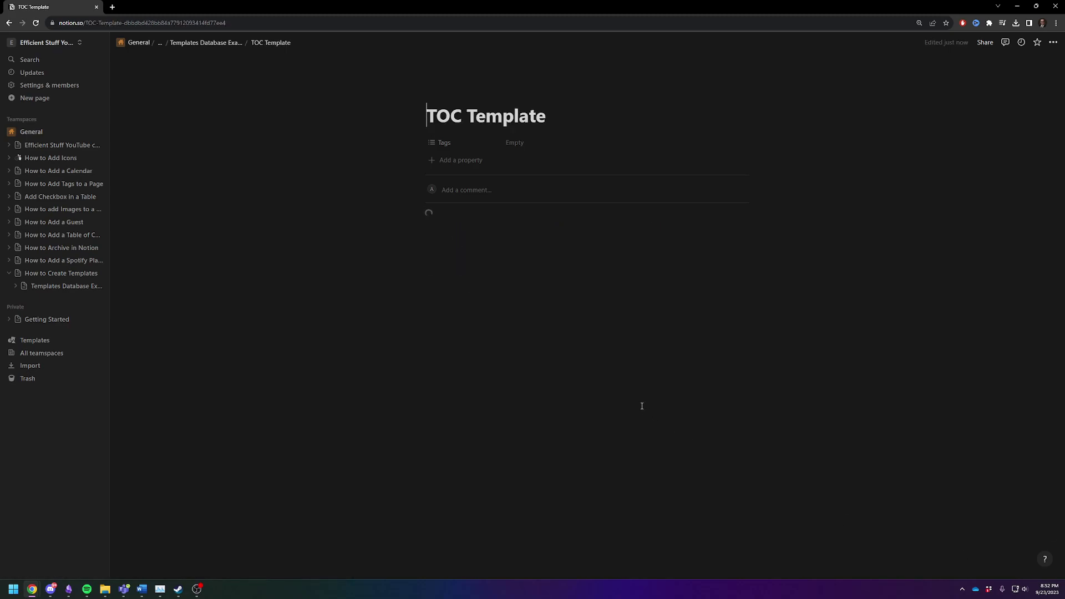
drag(553, 118, 398, 107)
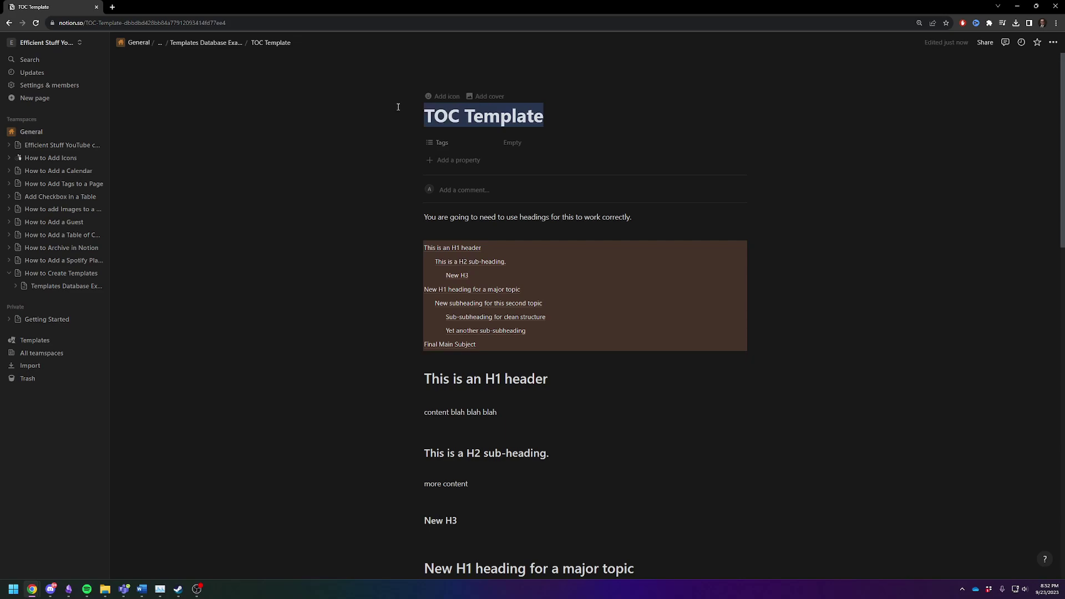
scroll(325, 366, down, 8)
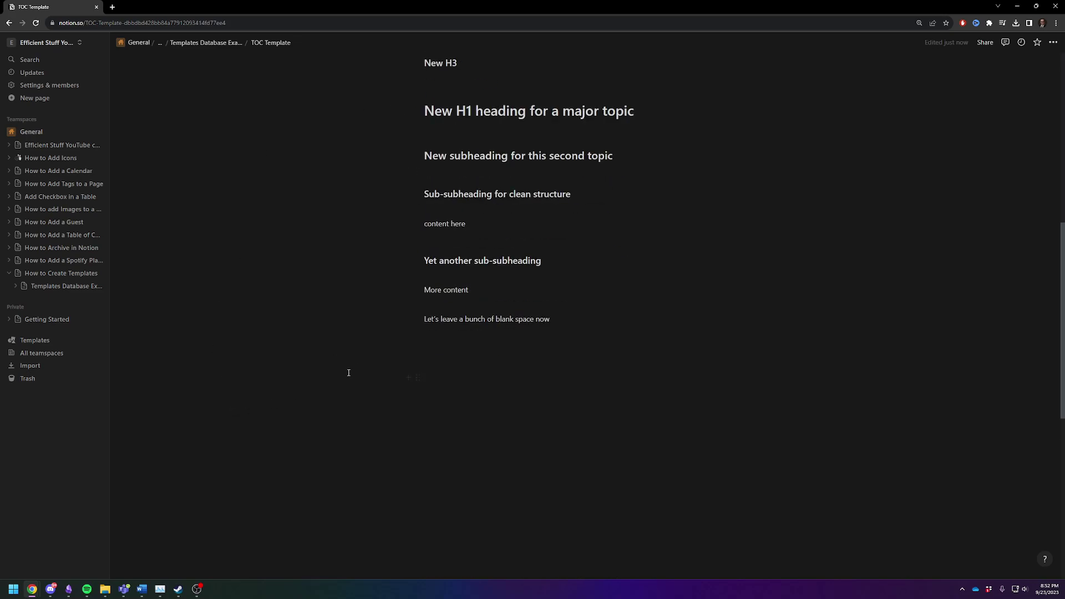
scroll(677, 423, up, 8)
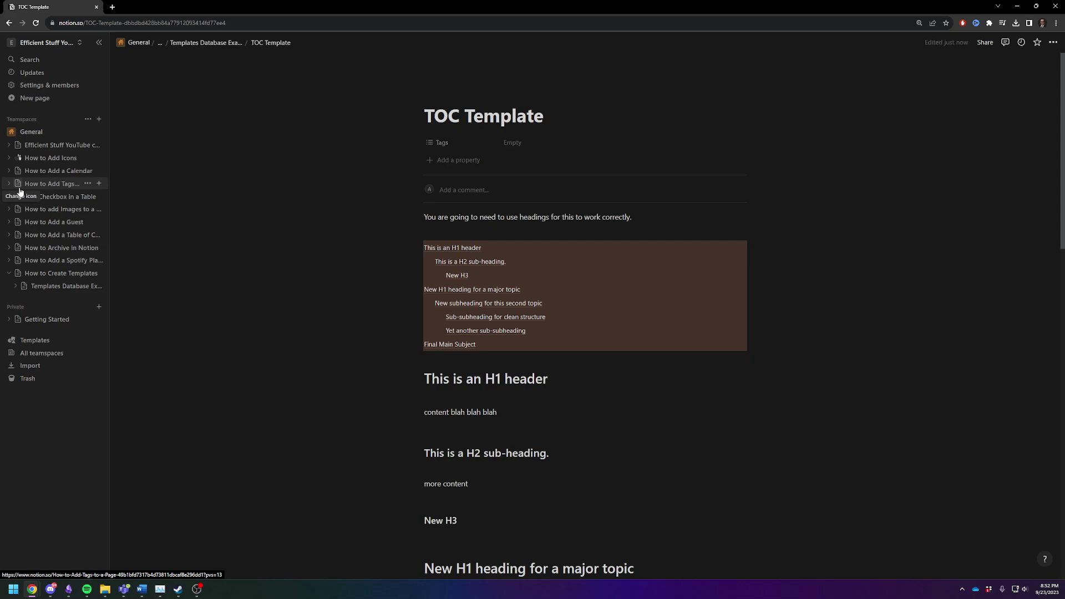
Add a new Untitled card to the Gallery Database under the images page
click(11, 214)
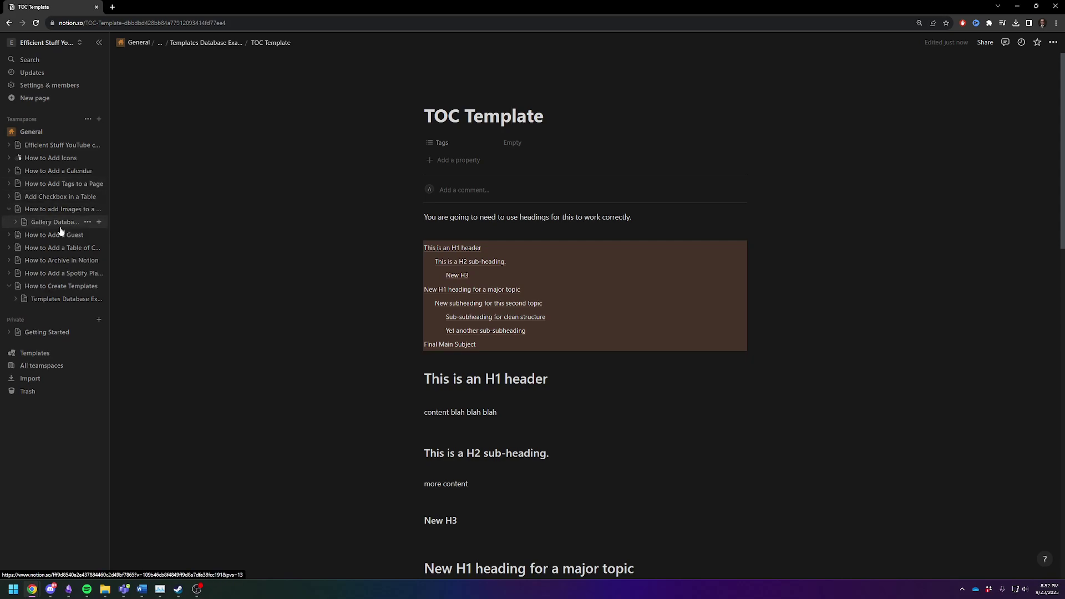
click(60, 227)
click(678, 167)
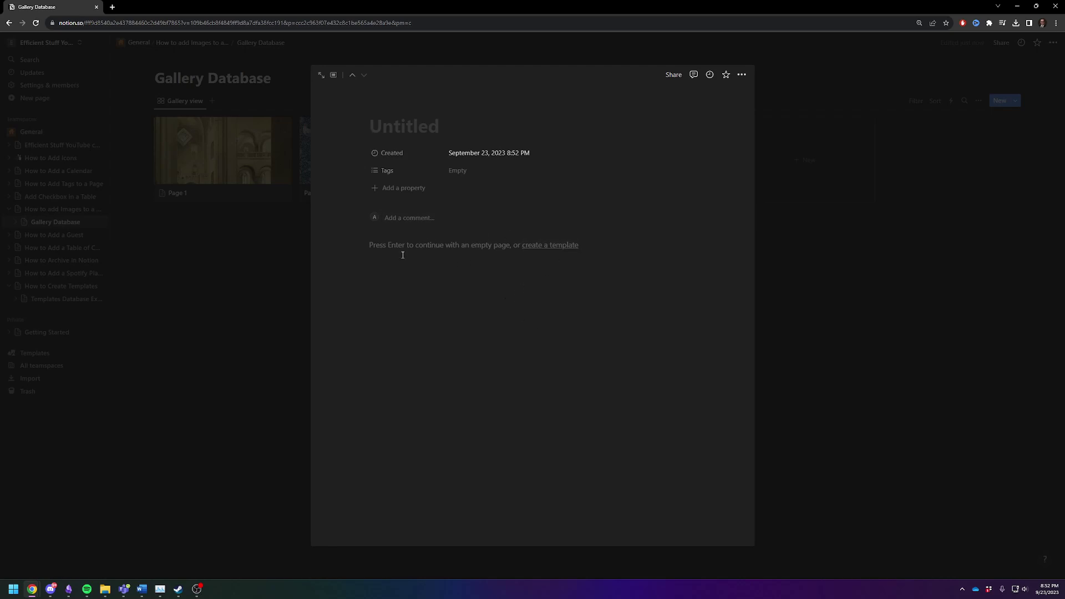
click(232, 328)
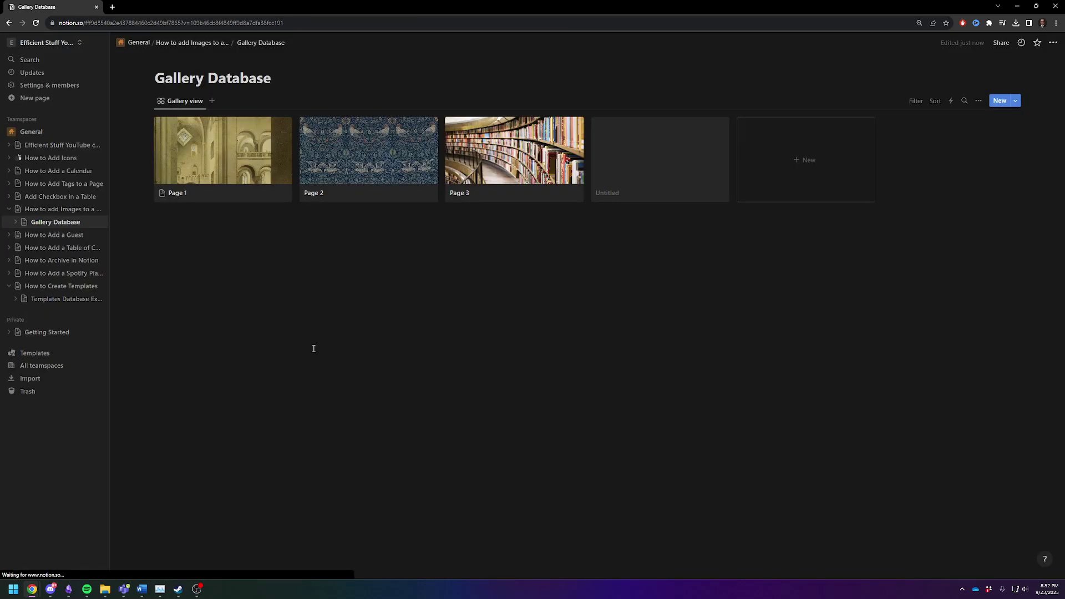
Return to Templates Database Example and preview its TOC Template entry
click(49, 300)
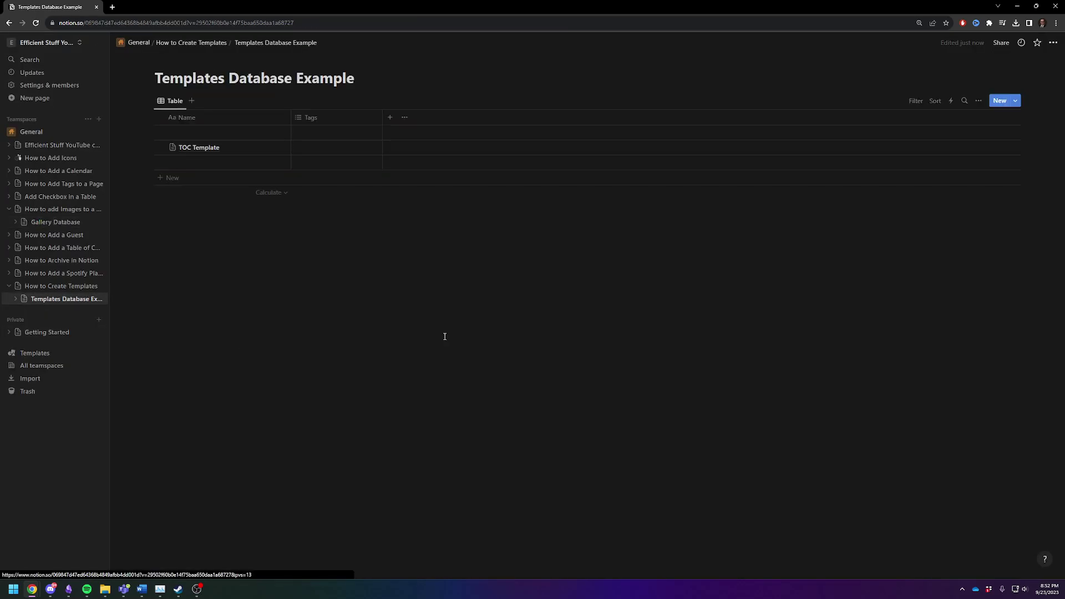
click(277, 147)
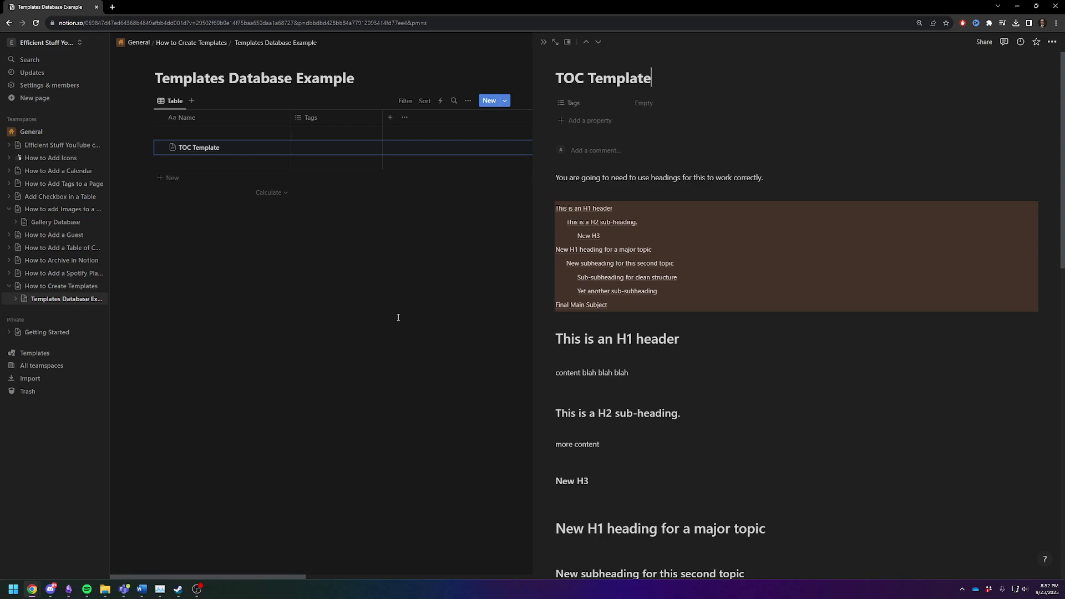
click(312, 410)
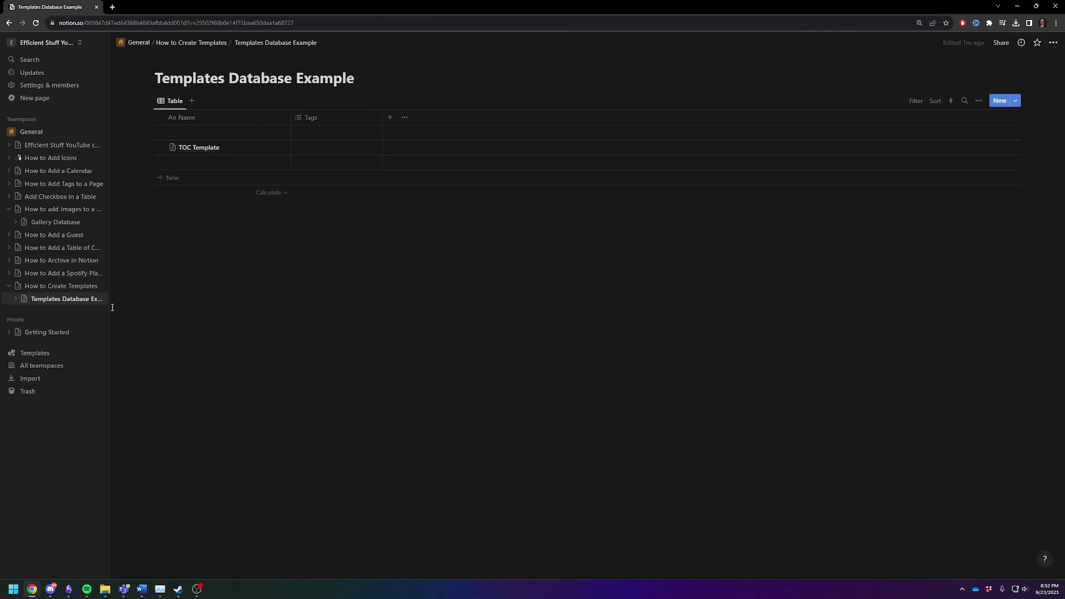
Publish the How to Add a Table of Contents page to the web from Share > Publish
click(50, 274)
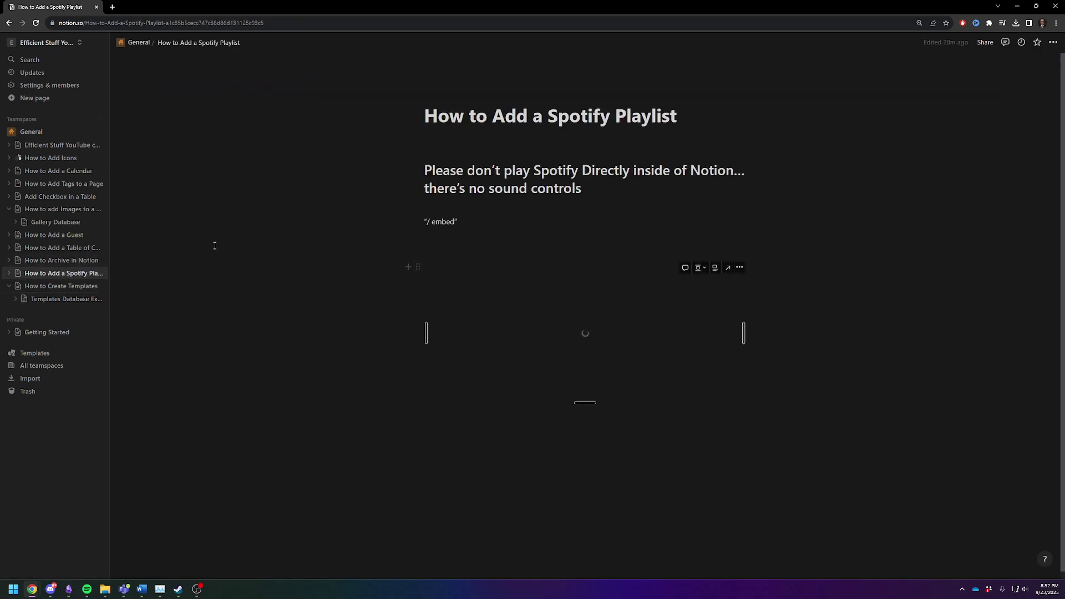
click(47, 262)
click(48, 249)
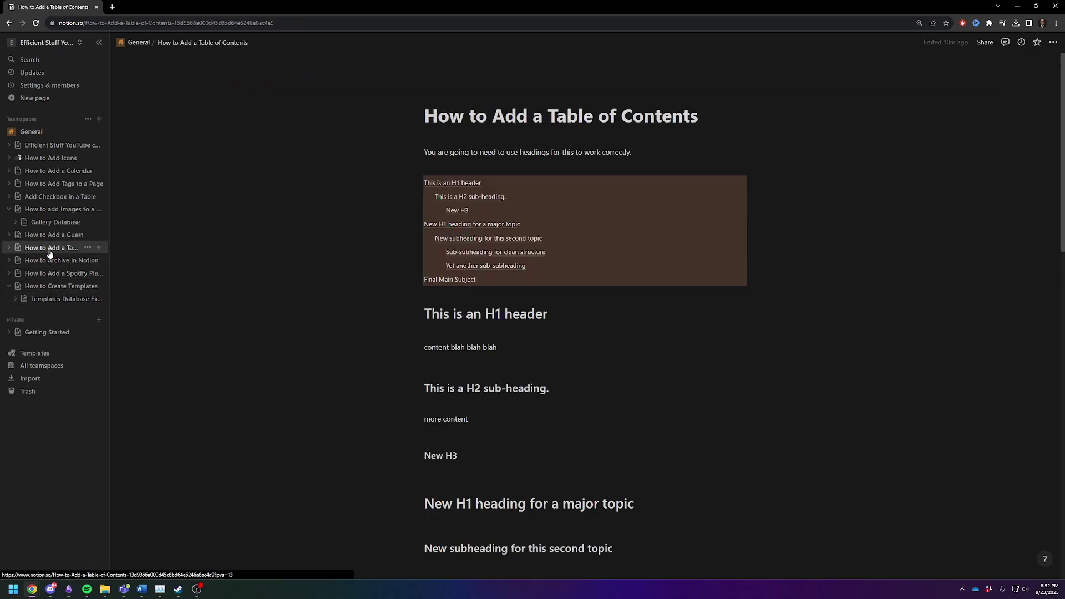
click(831, 338)
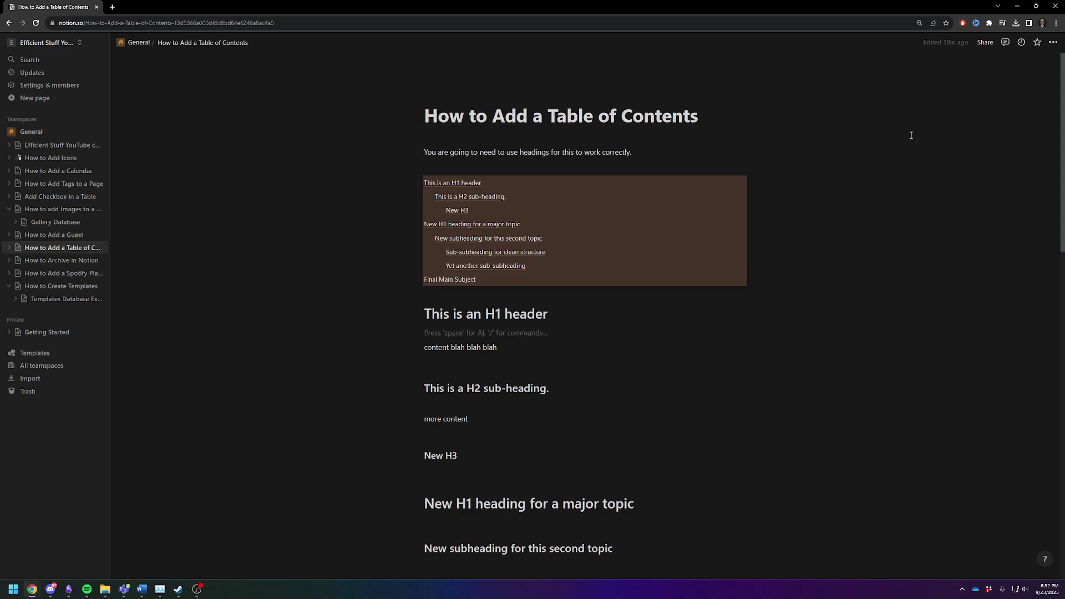
click(987, 47)
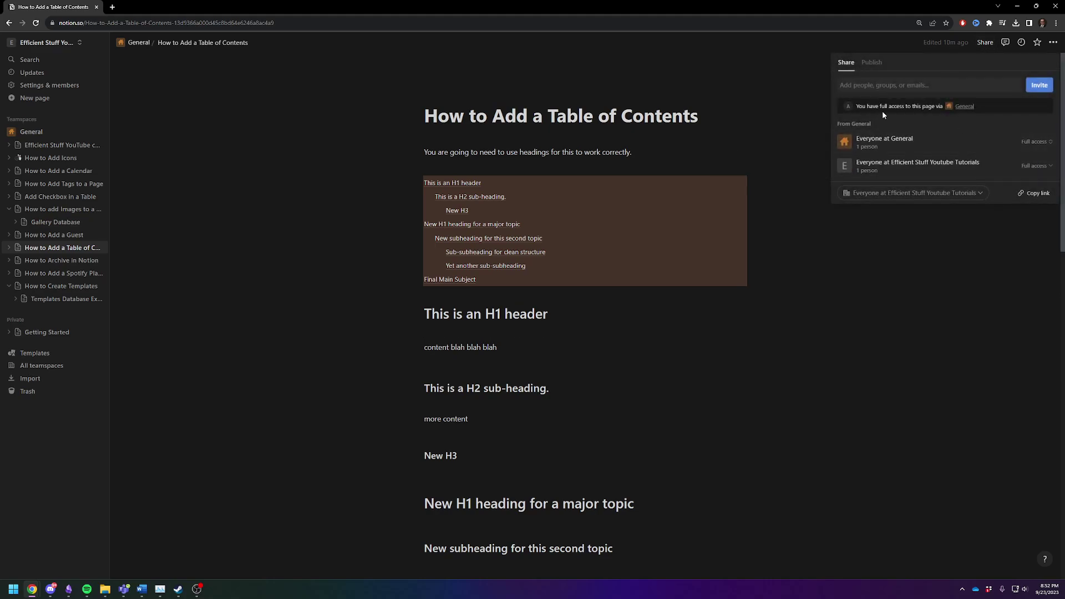
click(872, 63)
click(938, 158)
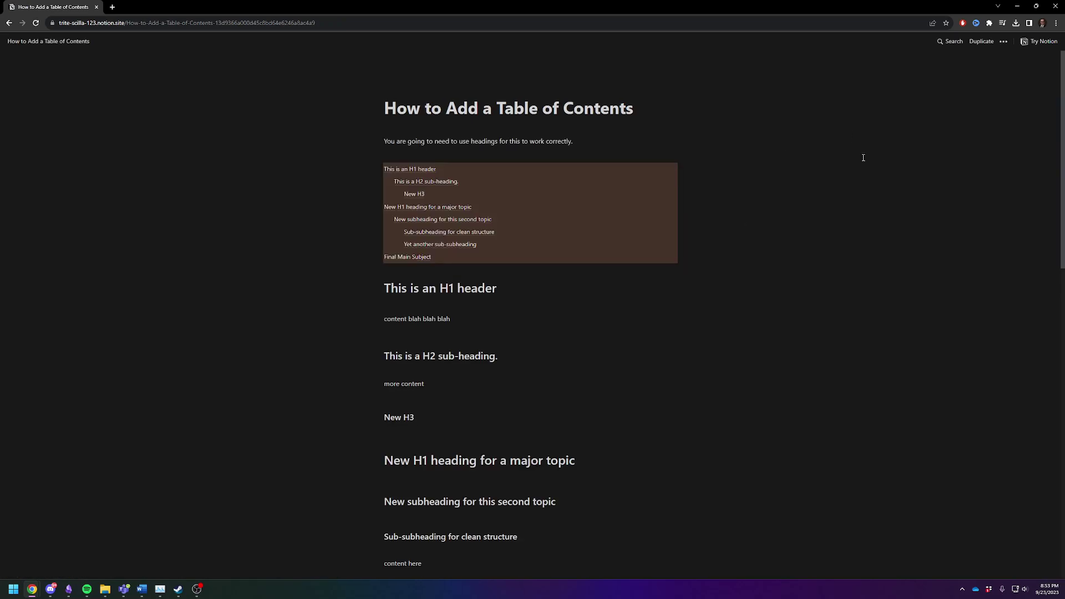
Duplicate the public page into the Efficient Stuff Youtube Tutorials workspace and open the copy
click(979, 42)
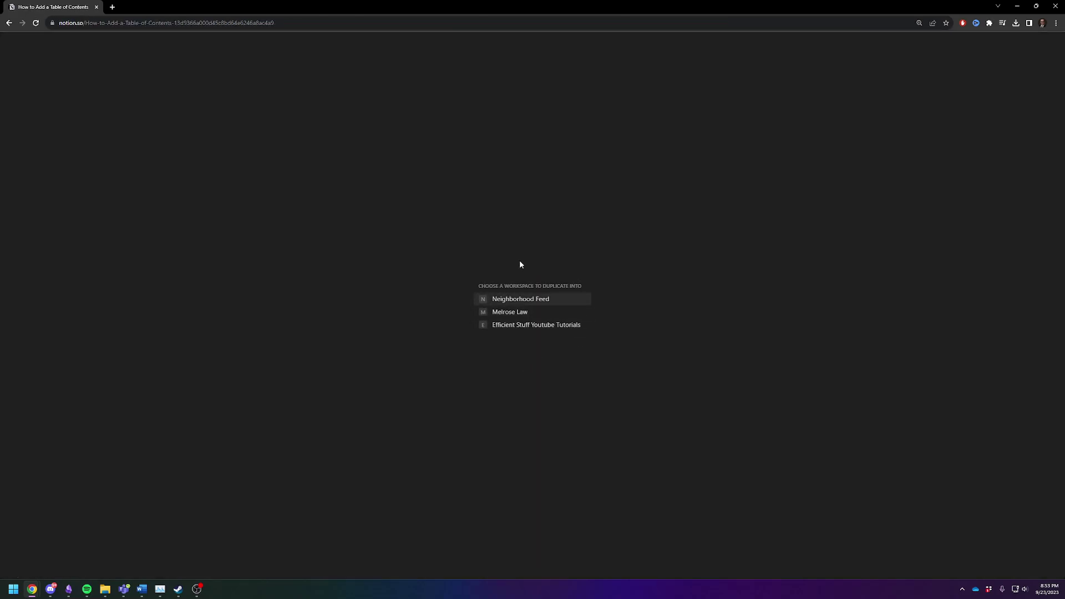
click(533, 328)
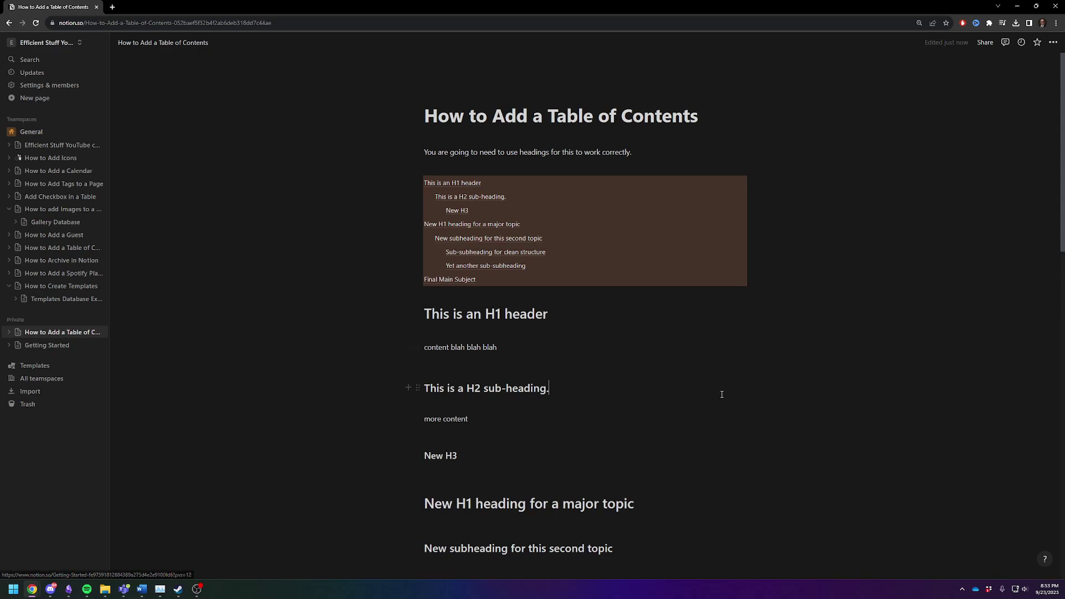
scroll(825, 373, down, 3)
scroll(830, 373, up, 3)
click(815, 373)
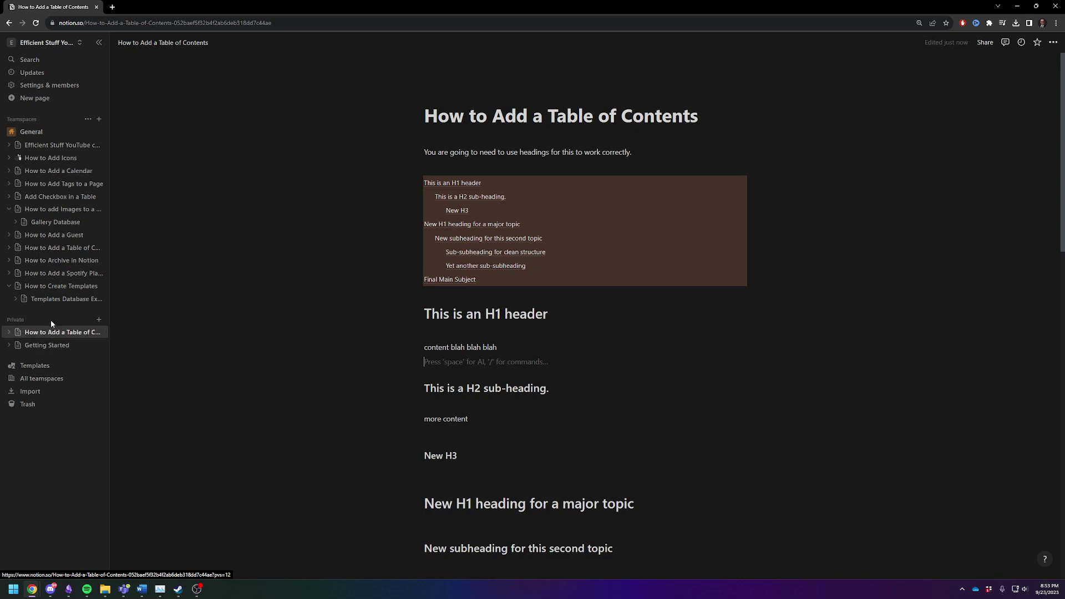
Open the TOC Template entry of Templates Database Example as a full page, then return
click(66, 287)
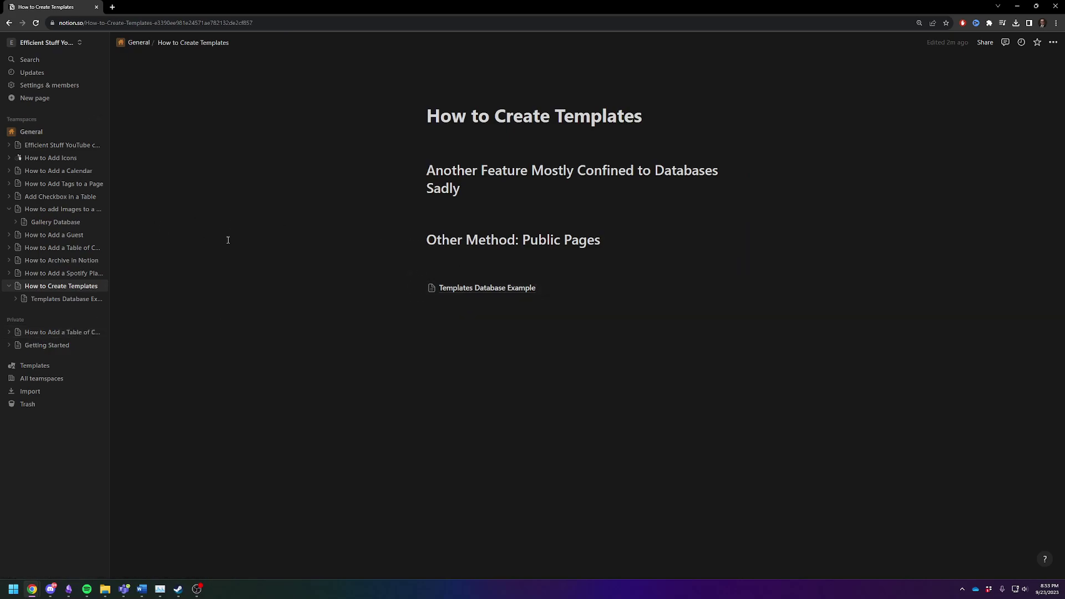
click(52, 301)
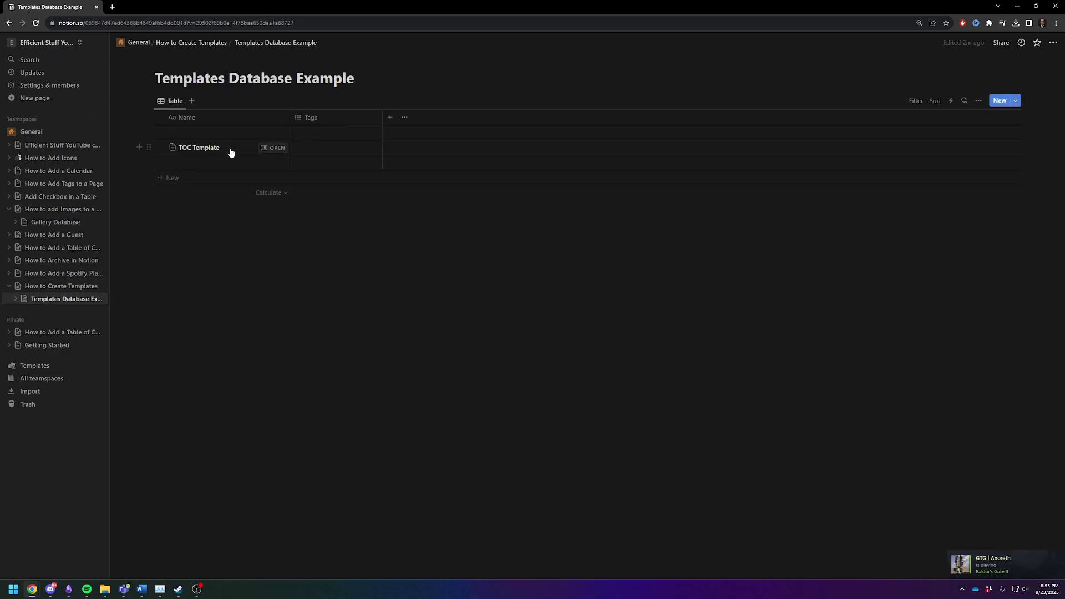
click(189, 149)
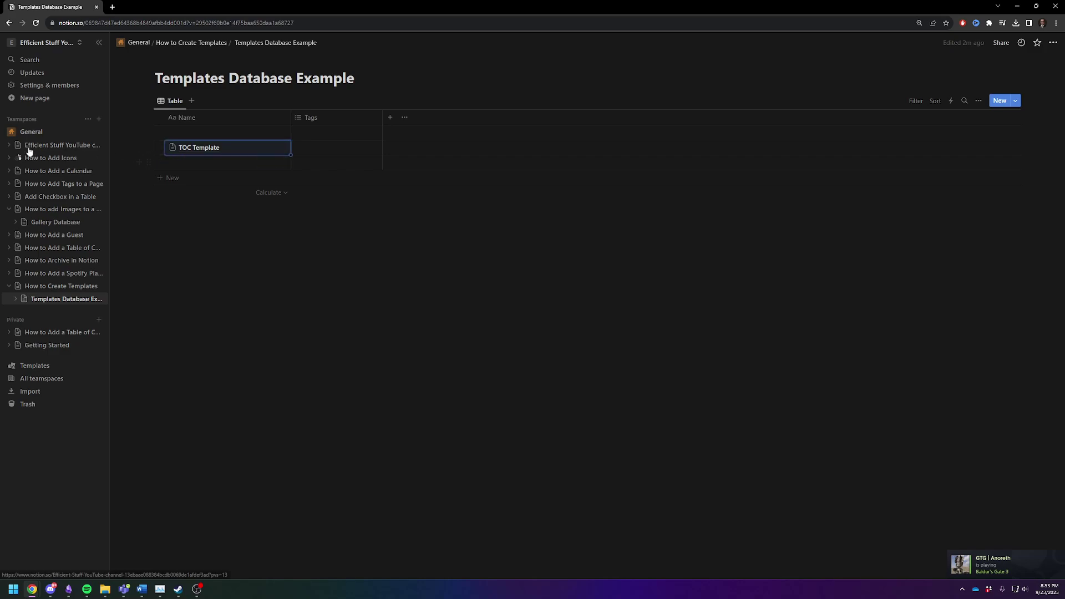
click(277, 147)
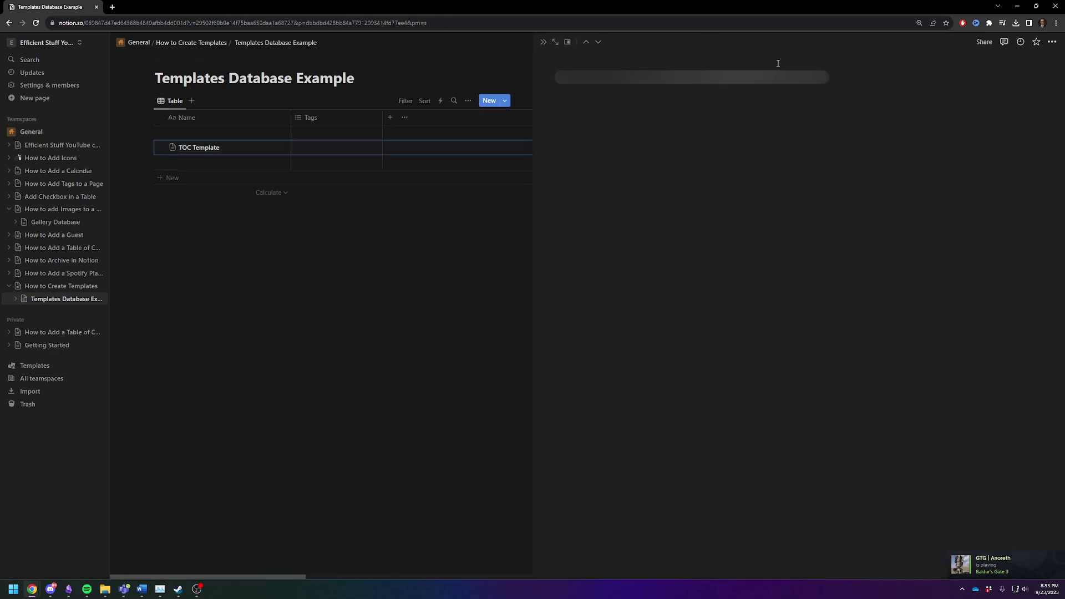
click(555, 42)
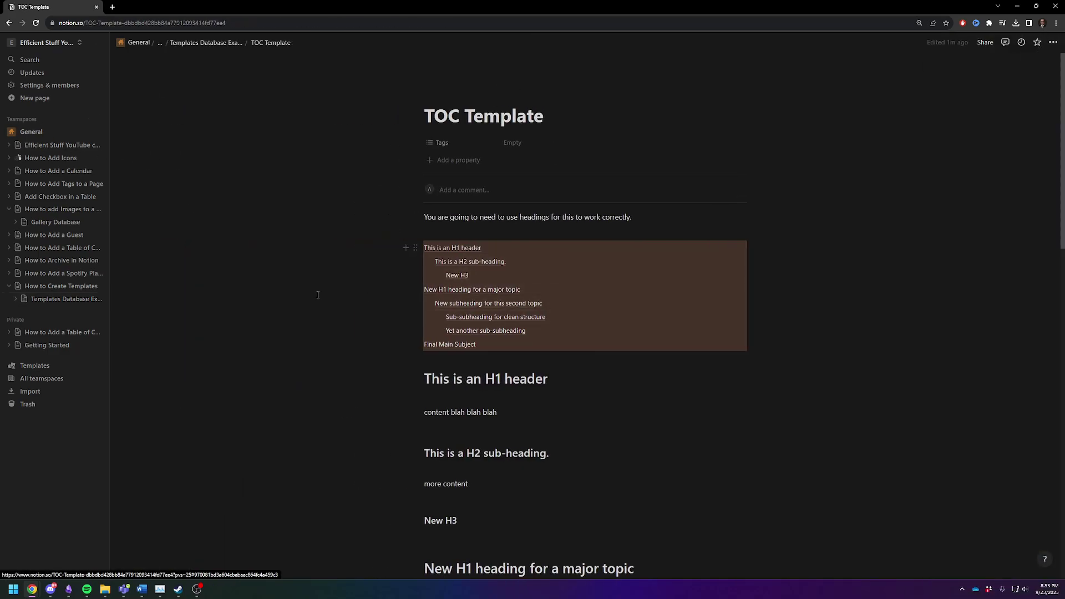
click(50, 300)
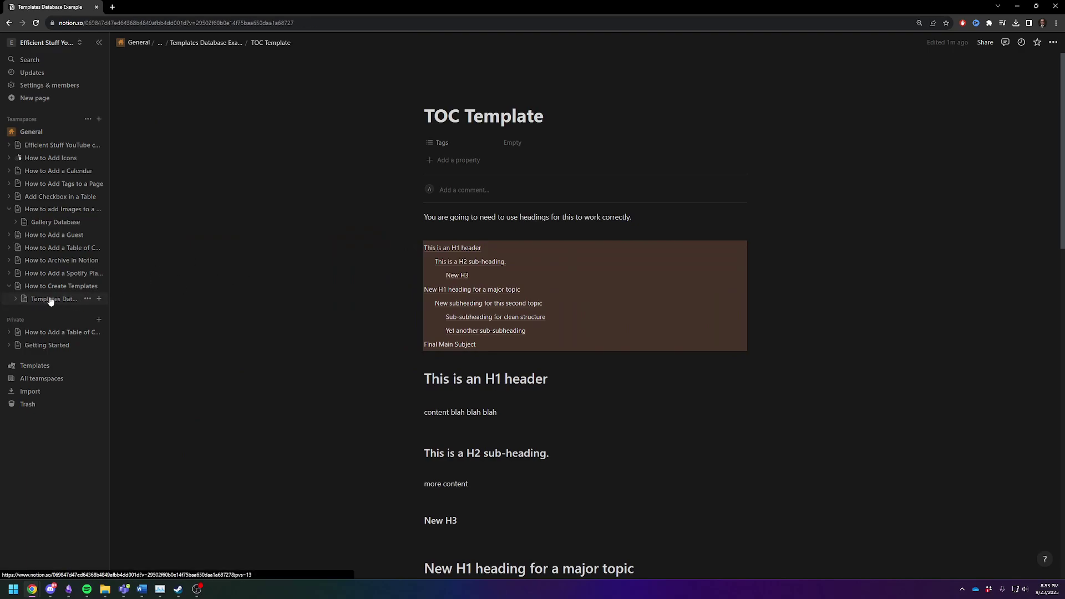
Show the database's Table view and select the TOC Template row
click(16, 300)
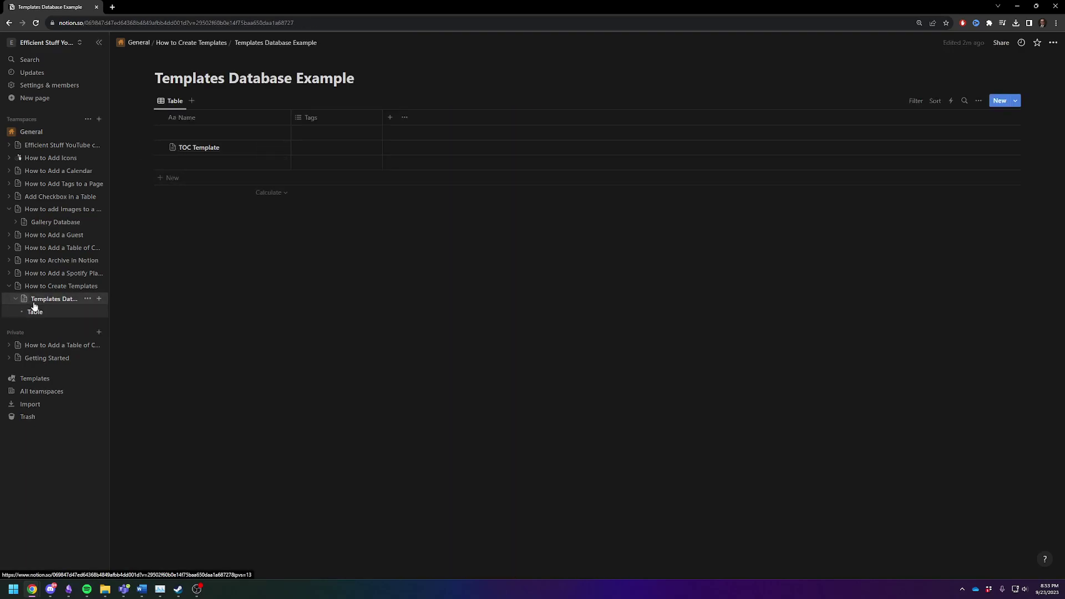
click(69, 311)
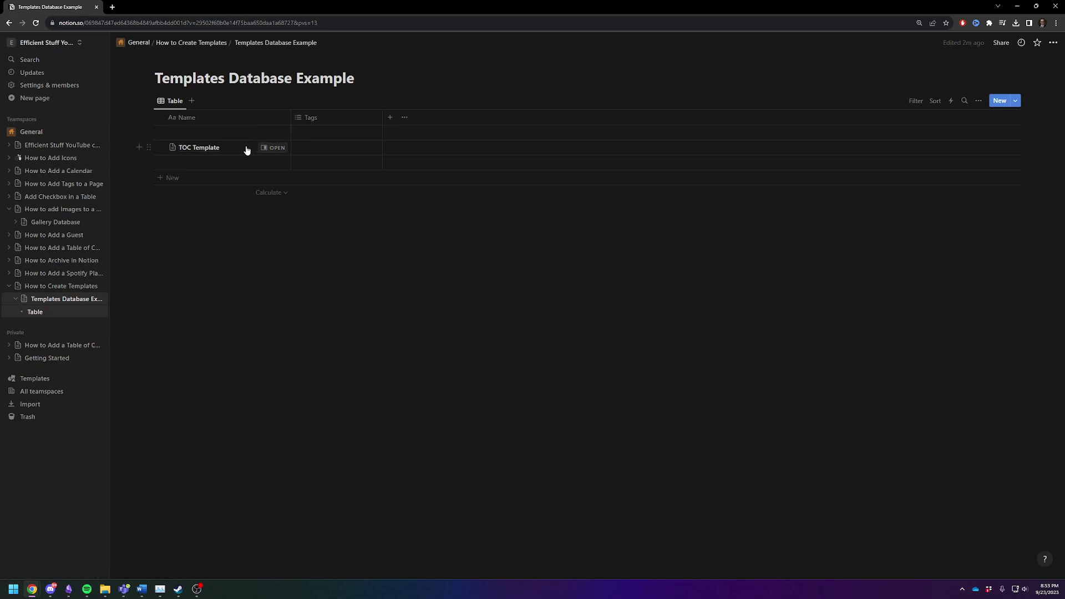
click(149, 148)
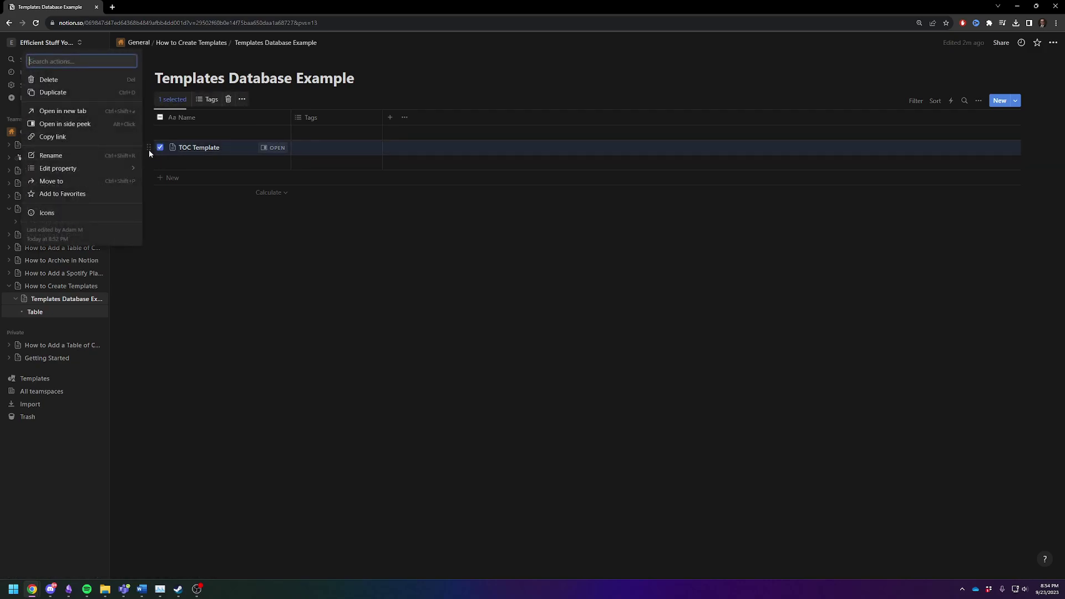
Move the TOC Template into the General teamspace and open it as a standalone page
click(79, 180)
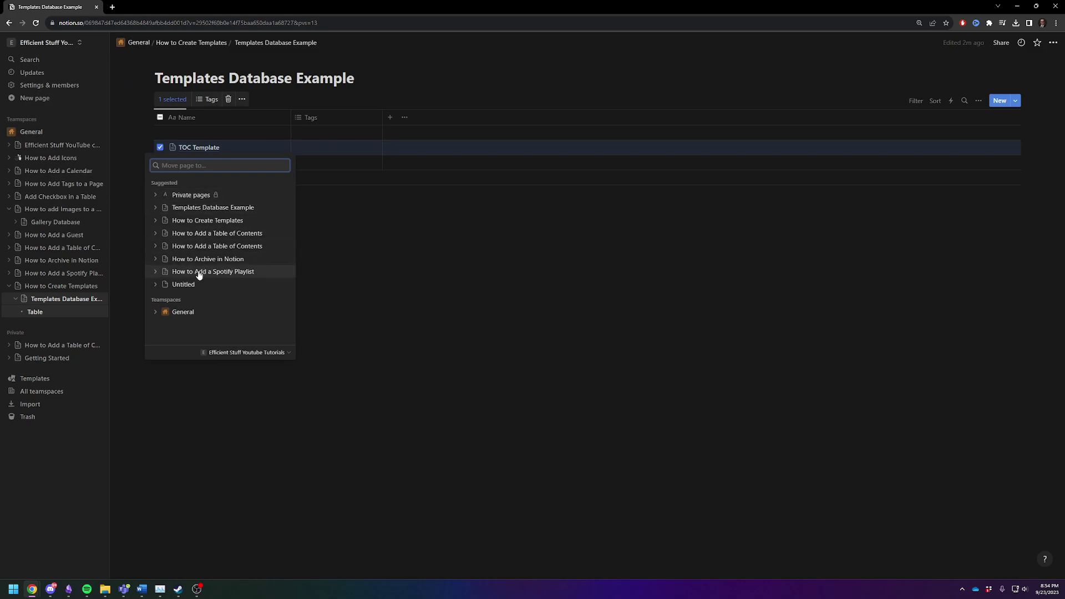
click(187, 312)
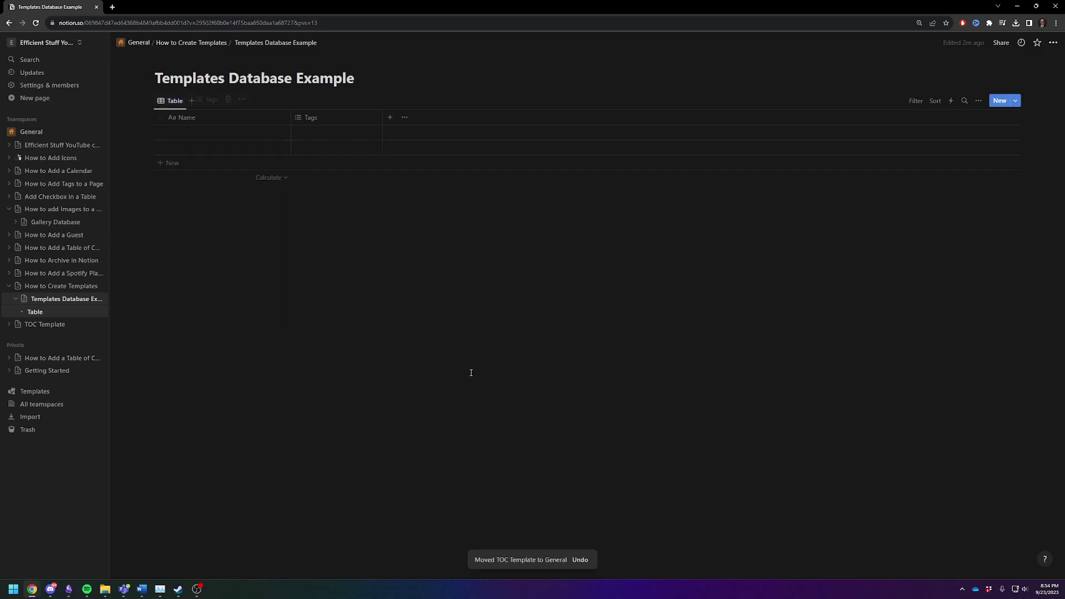
click(39, 324)
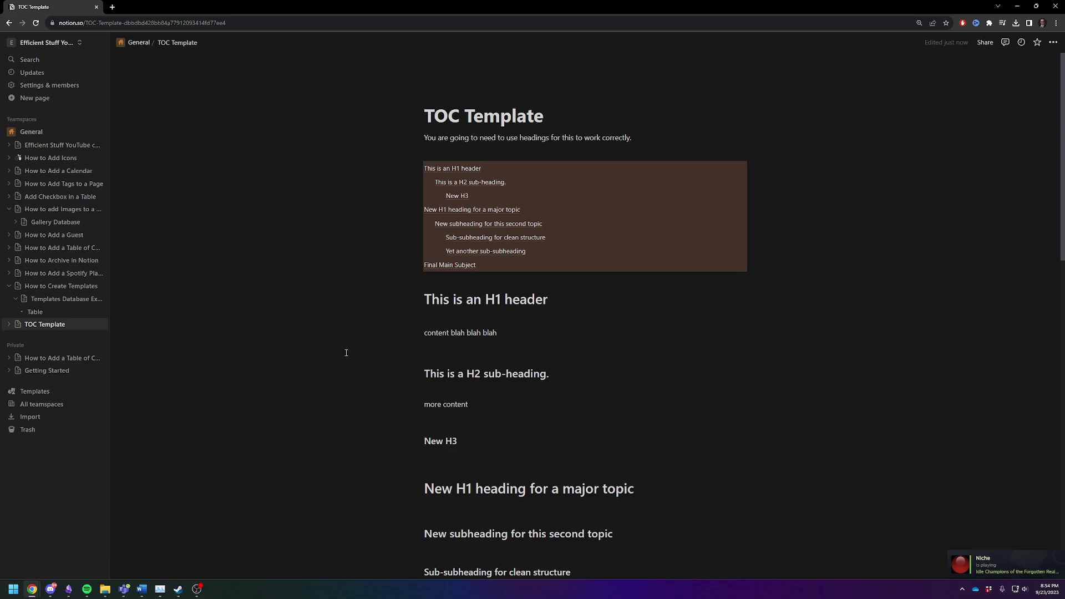
Go via Templates Database Example in the sidebar to its parent page, How to Create Templates
click(59, 300)
click(53, 286)
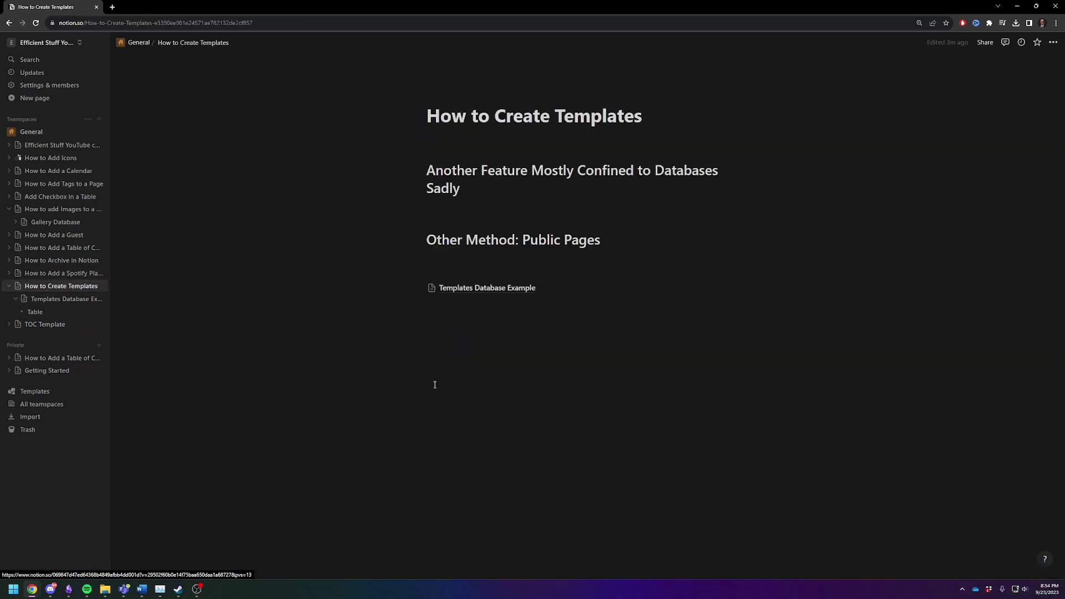